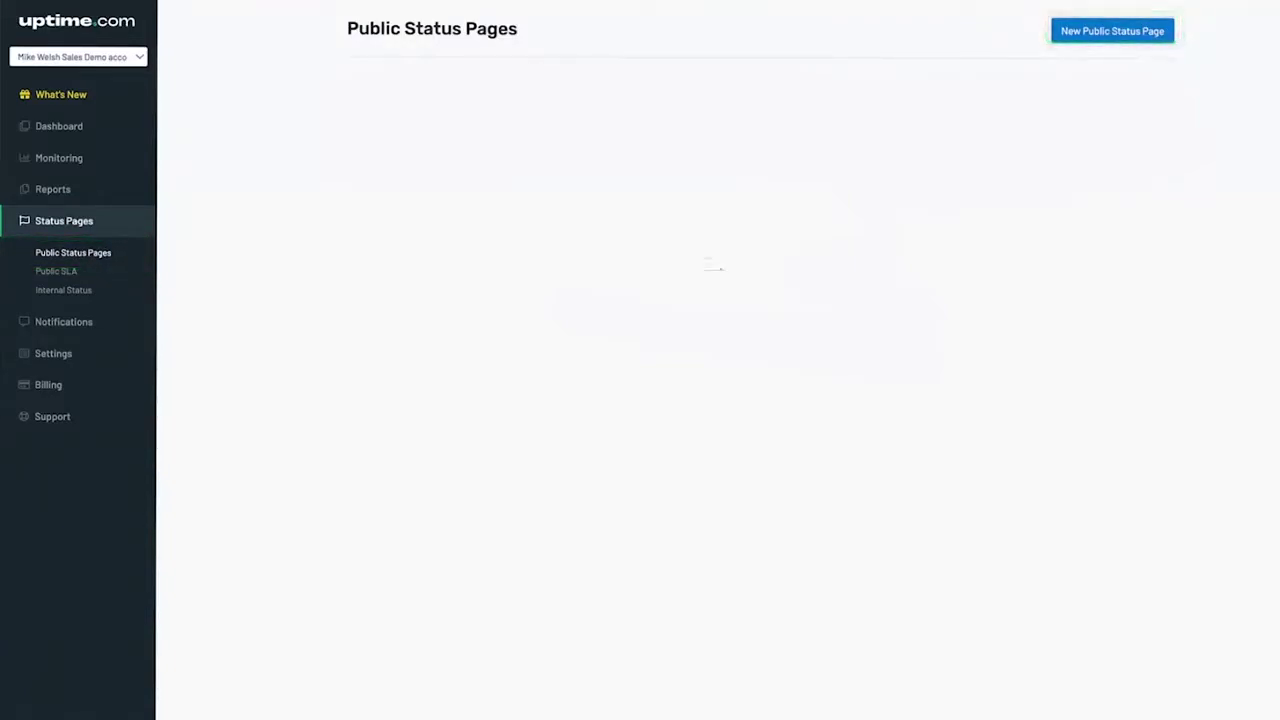
- Name the new public status page "test", make it publicly available and set its public URL ending to "ourtestpage"
left_click(613, 207)
left_click(586, 246)
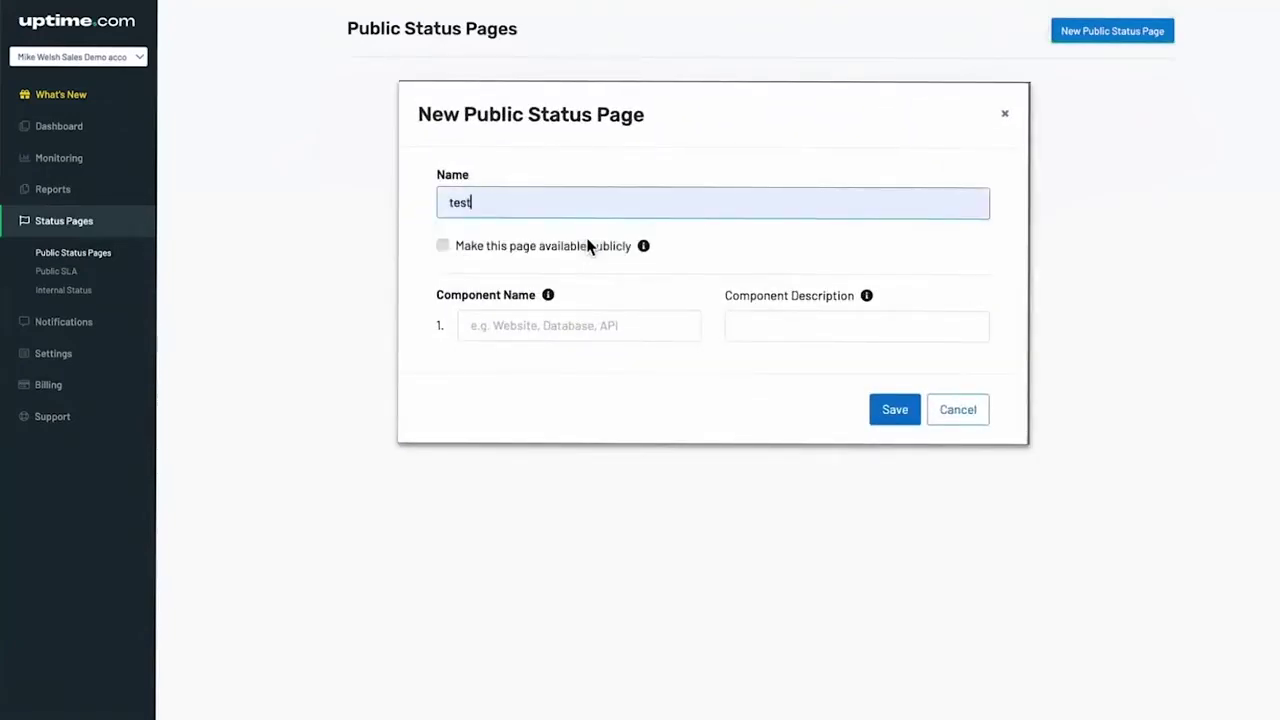
left_click(444, 245)
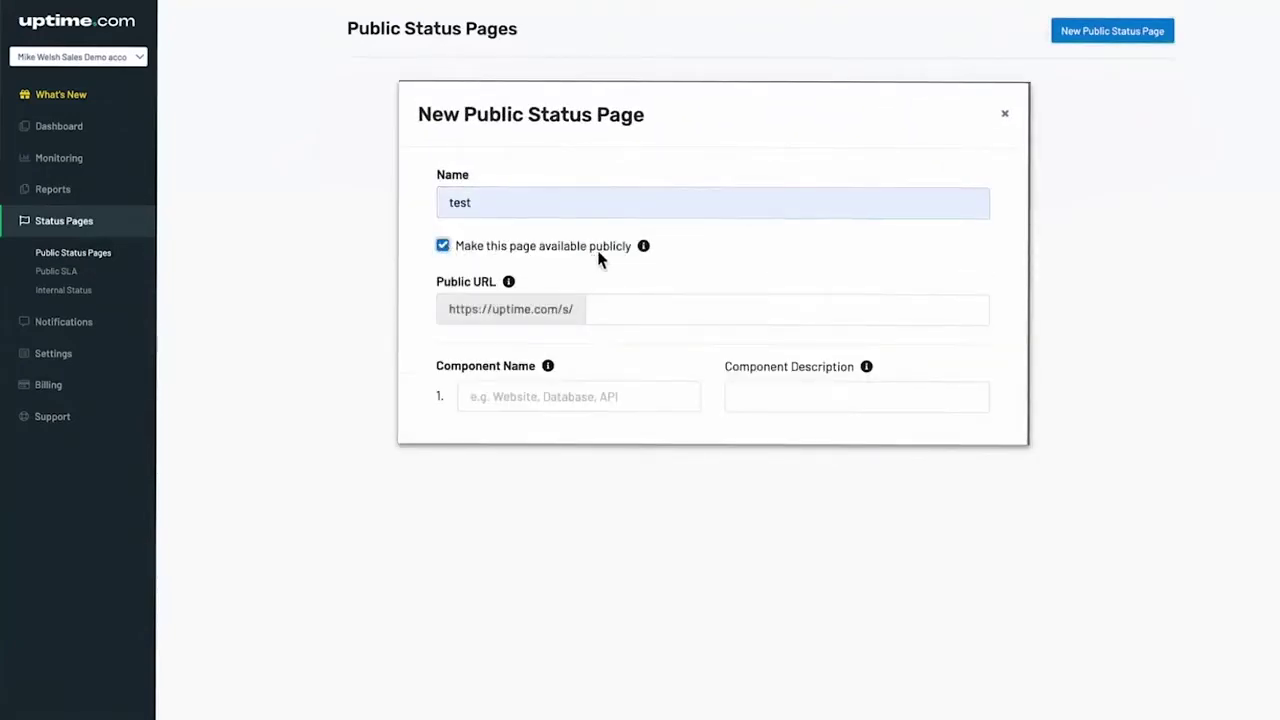
mouse_move(644, 248)
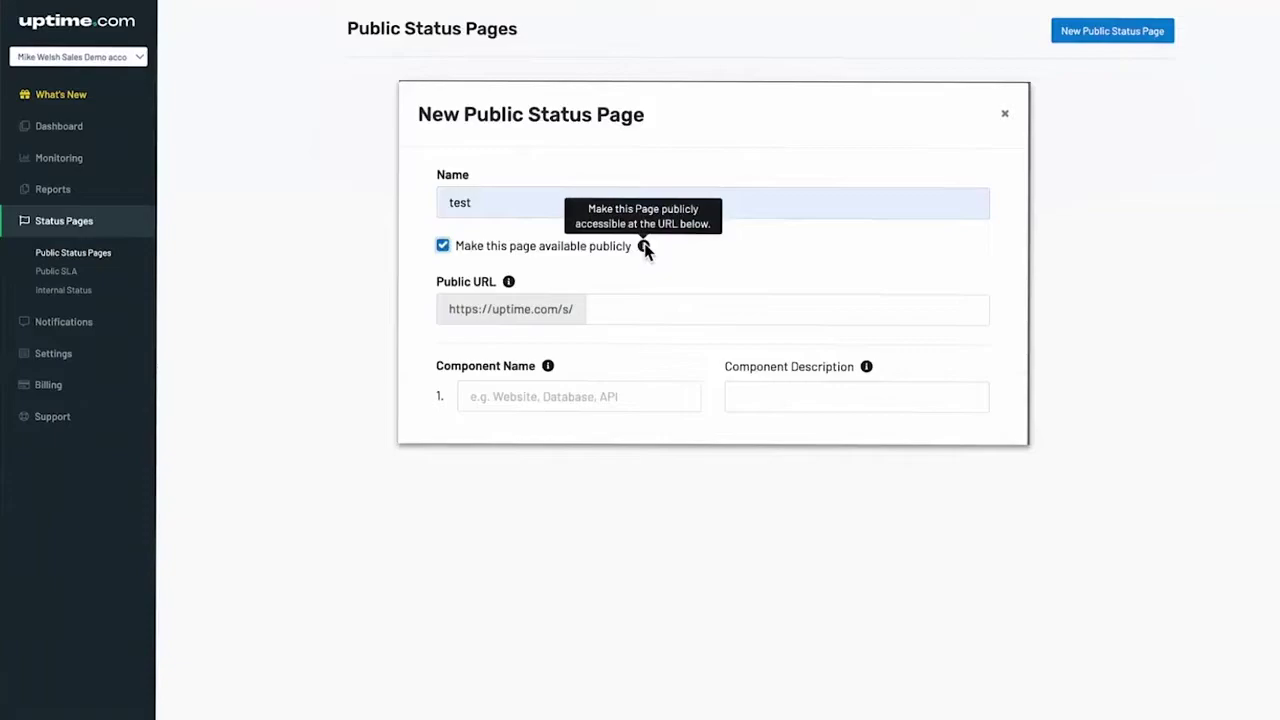
left_click(634, 308)
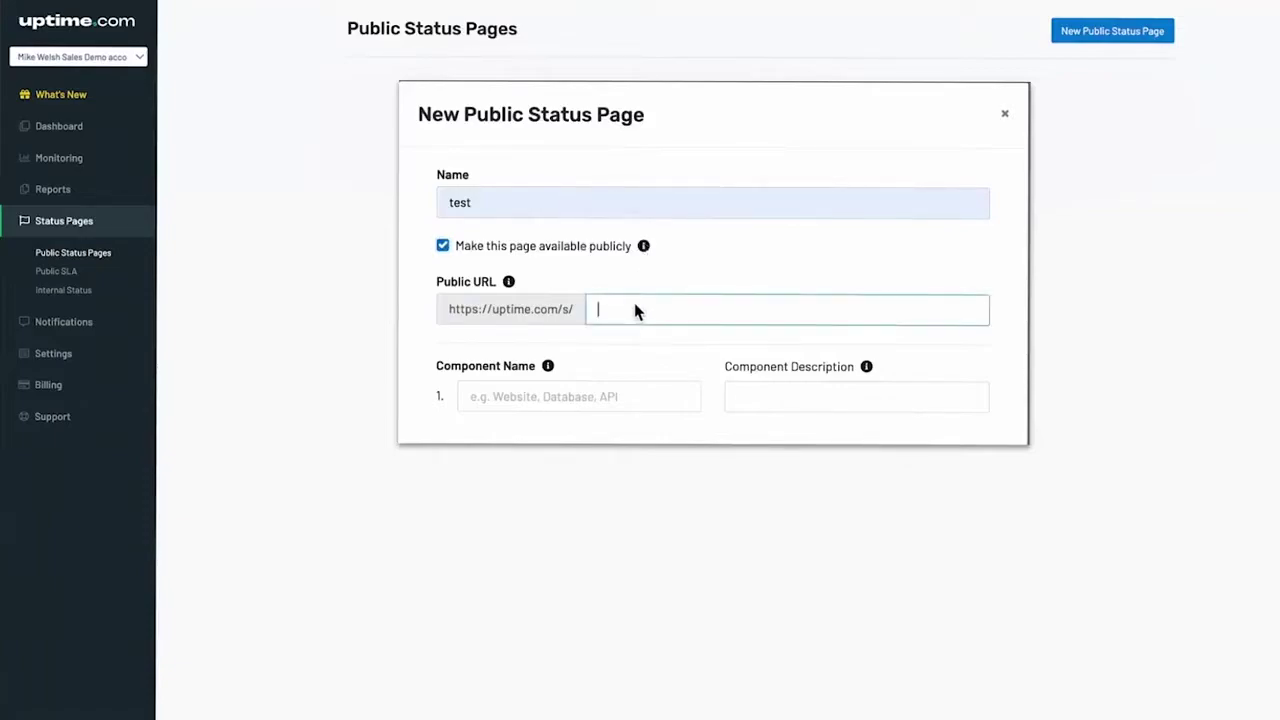
type("ourtestpage")
- Define the first component as "name a component" with the description "this is our shopping cart"
left_click(563, 391)
type("name ")
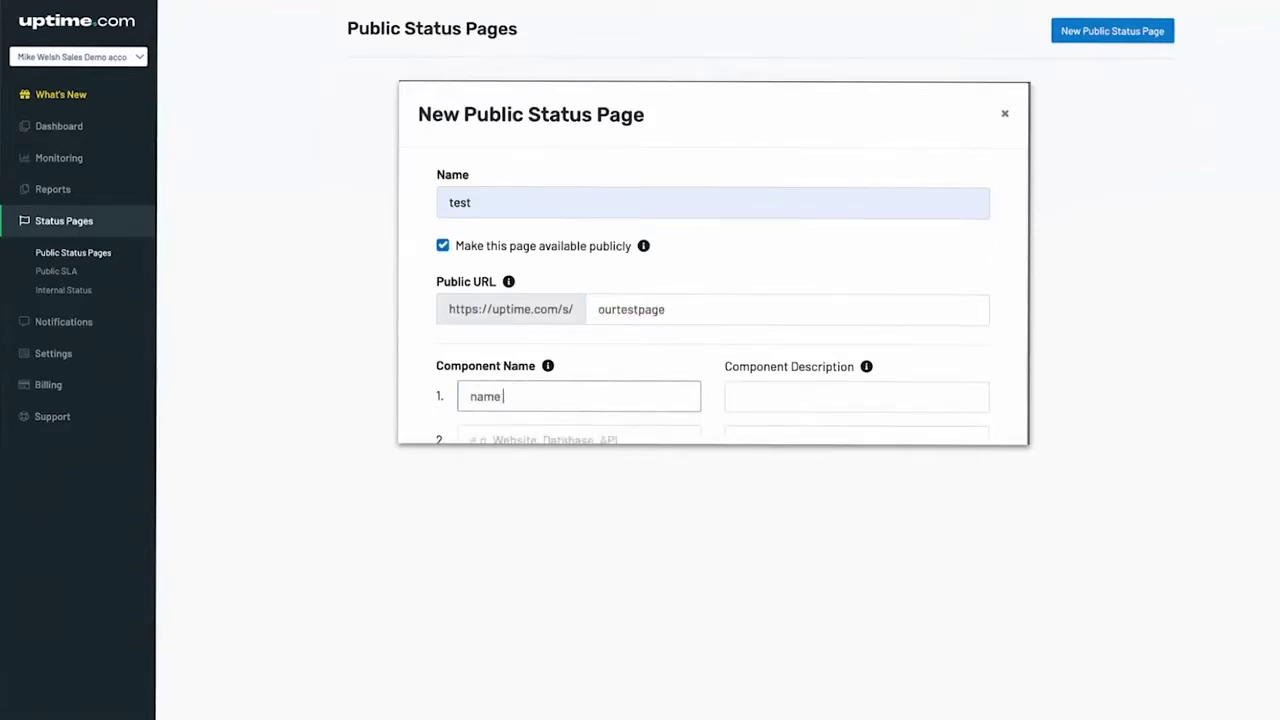
type("a component")
left_click(784, 390)
type("this is our shoppi")
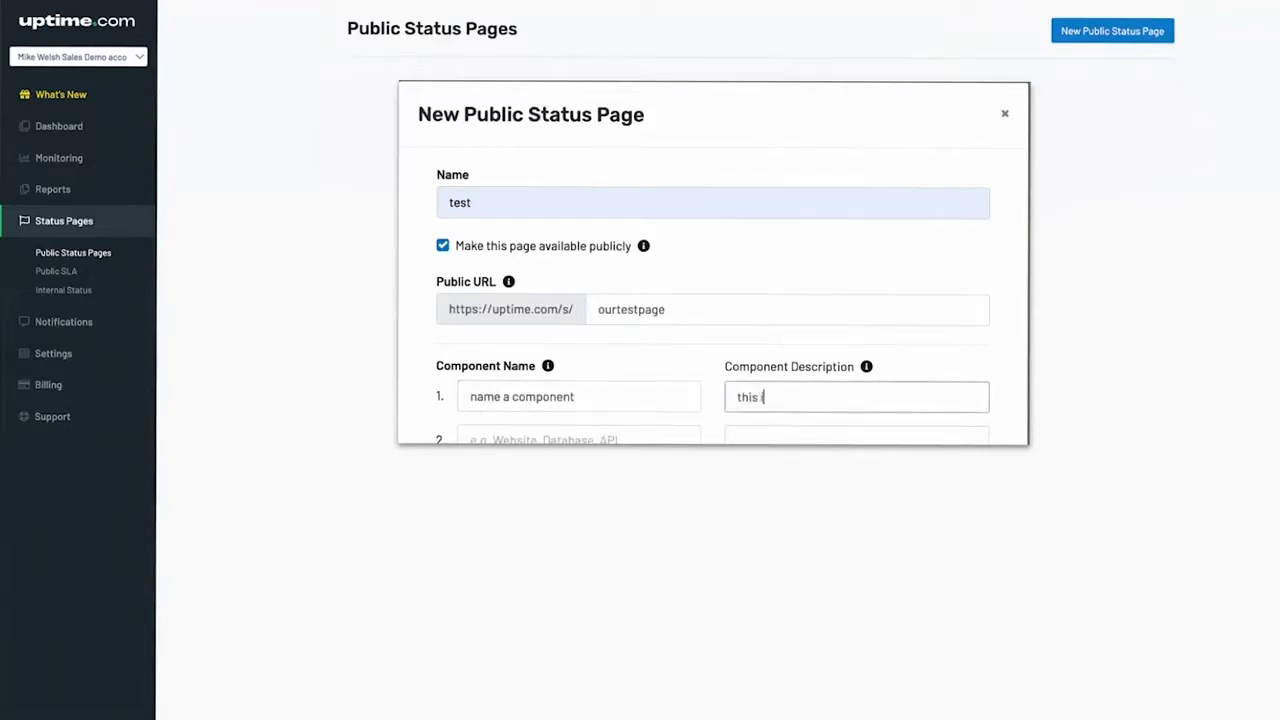
type("ng cart")
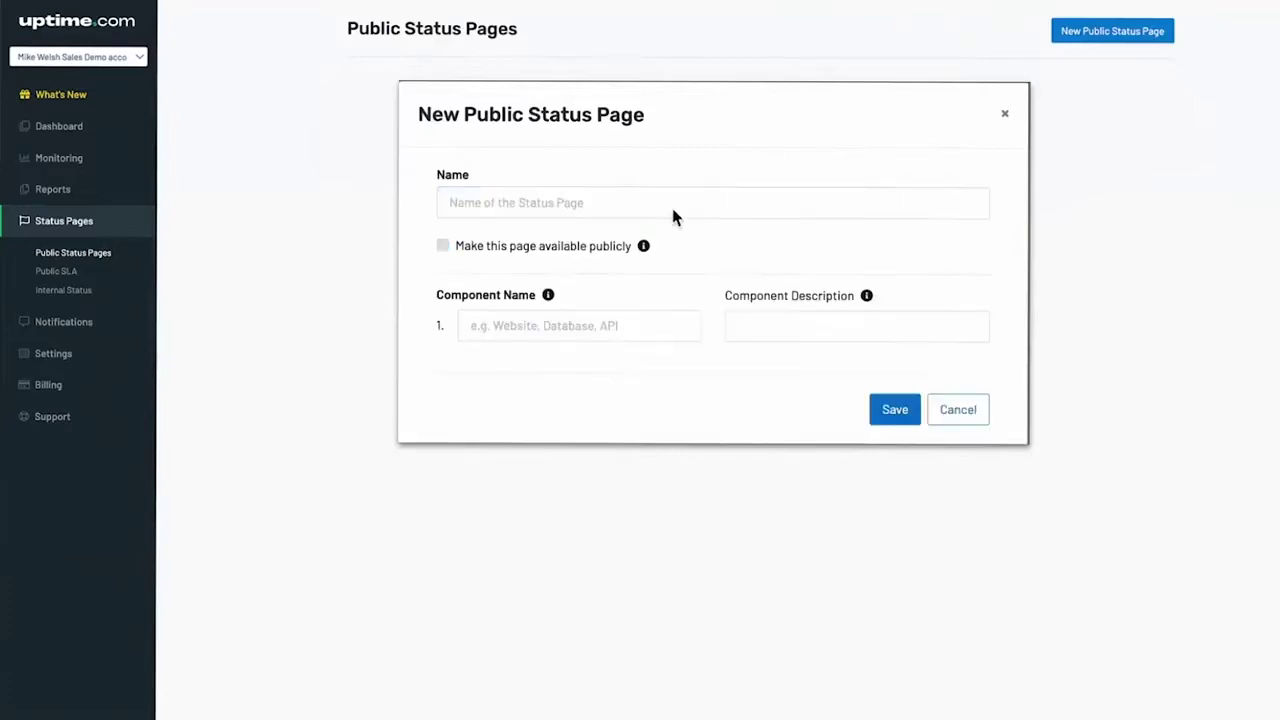
- Fill in the blank status page form with the name "test", public availability and the public URL ending "ourtestpage"
left_click(614, 208)
left_click(589, 245)
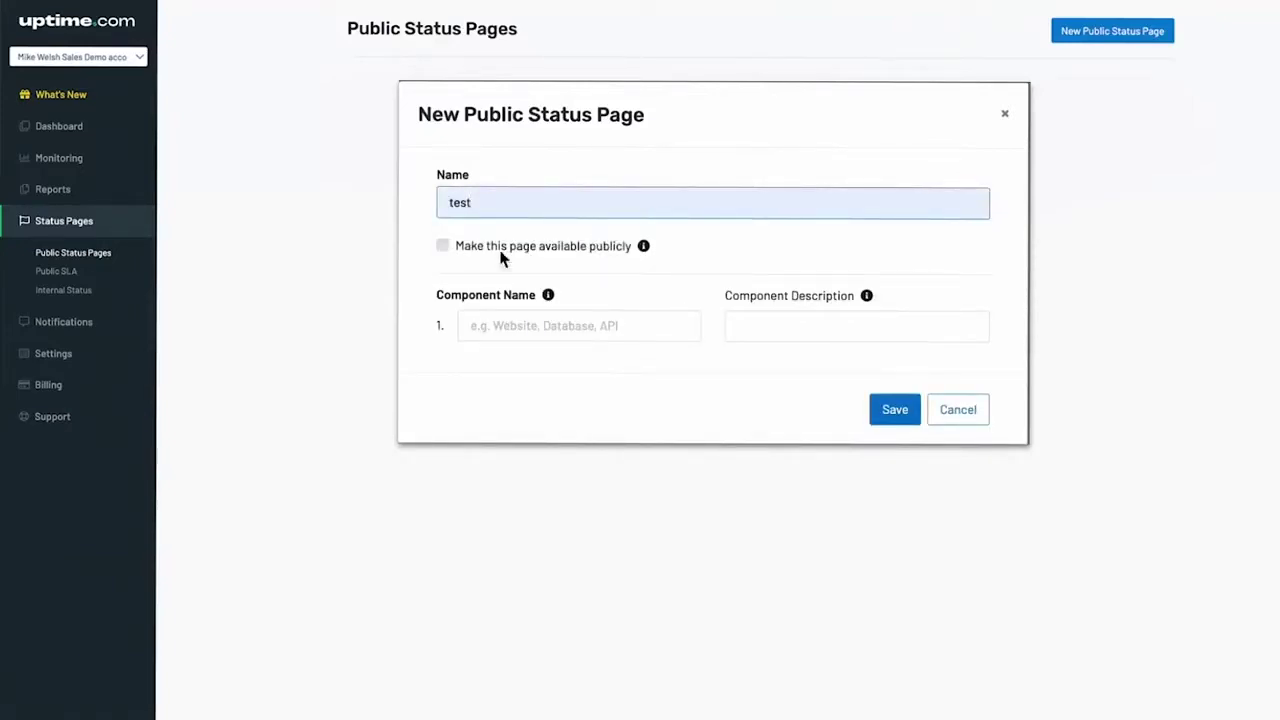
left_click(444, 245)
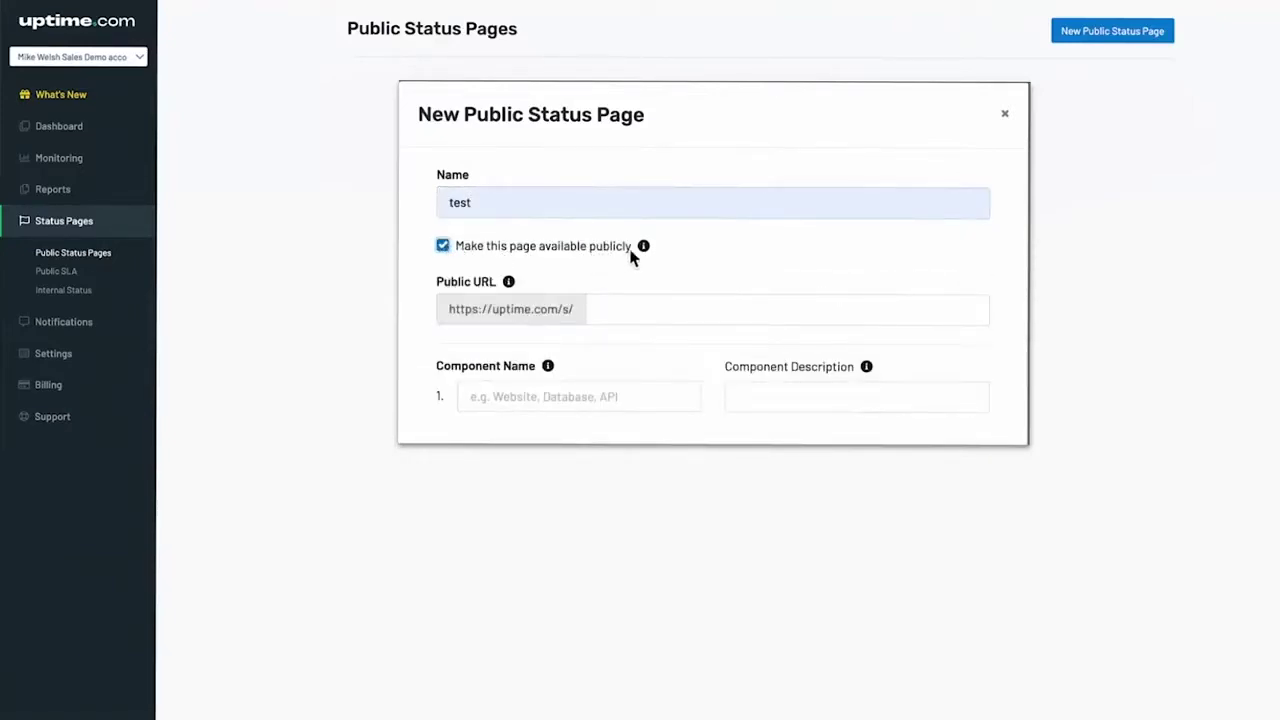
mouse_move(644, 247)
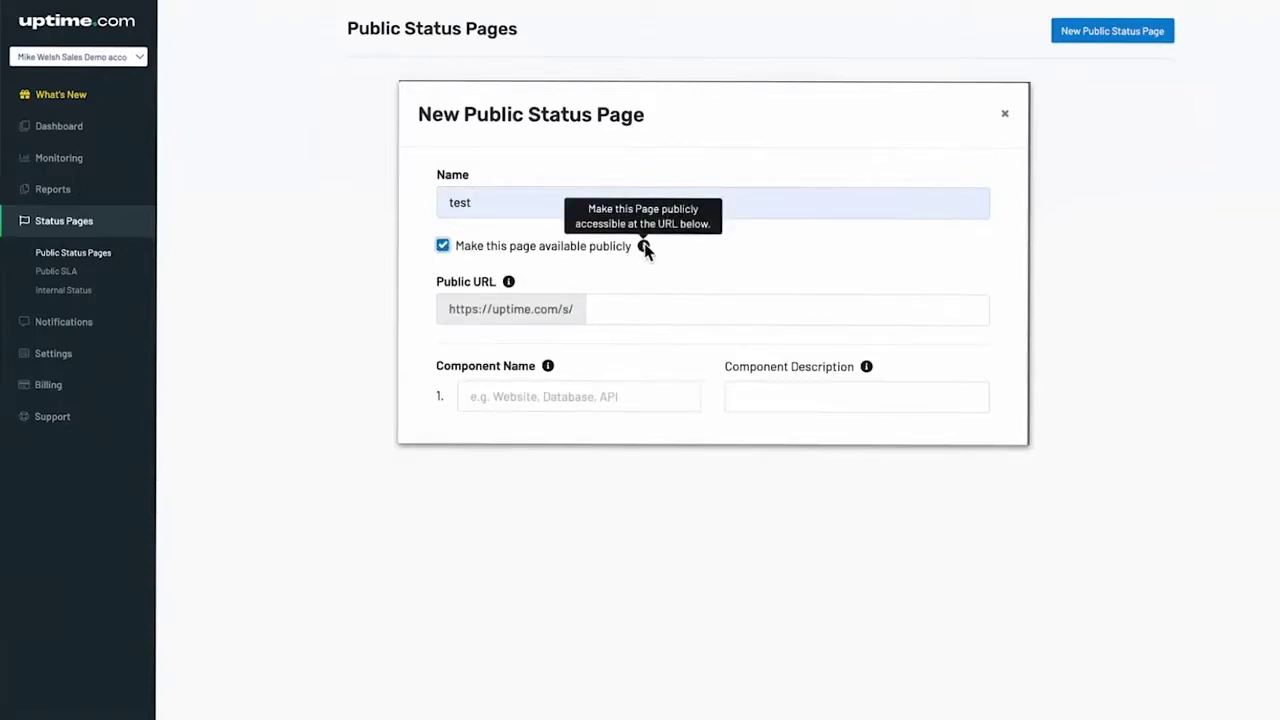
left_click(634, 310)
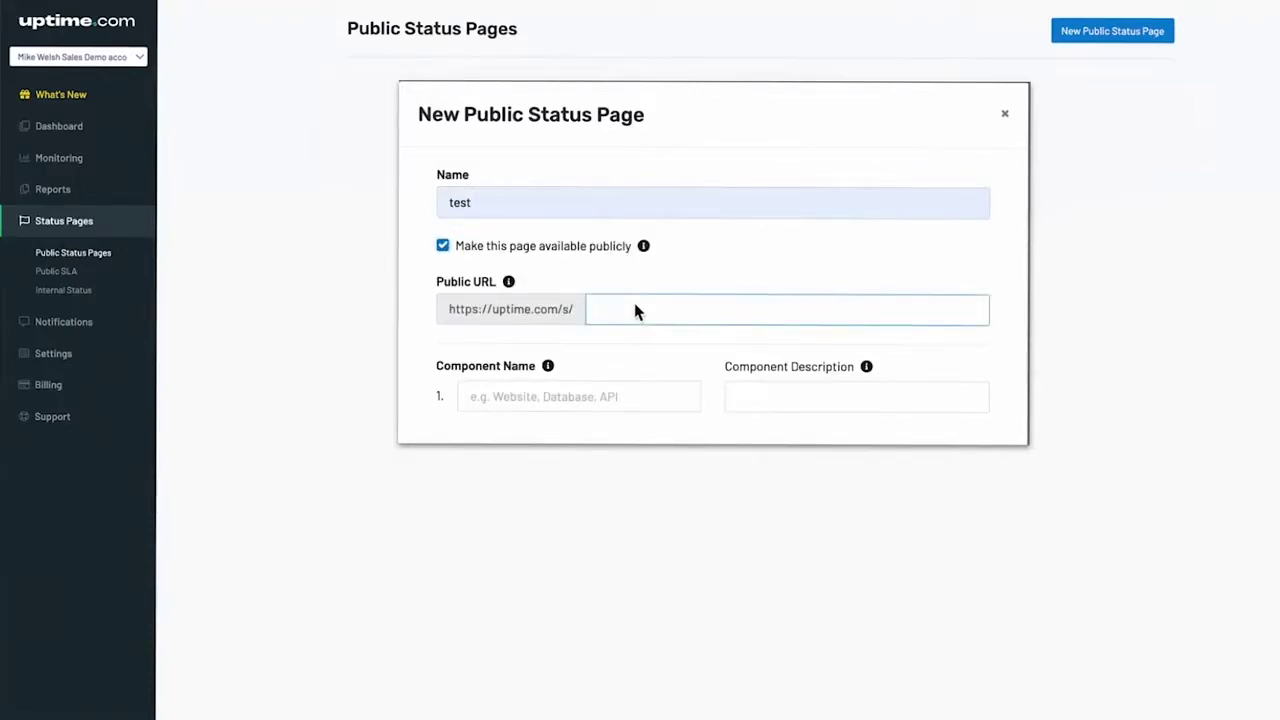
type("ourtestpage")
- Add a first component named "name a component" and describe it as "this is our shopping cart"
left_click(563, 397)
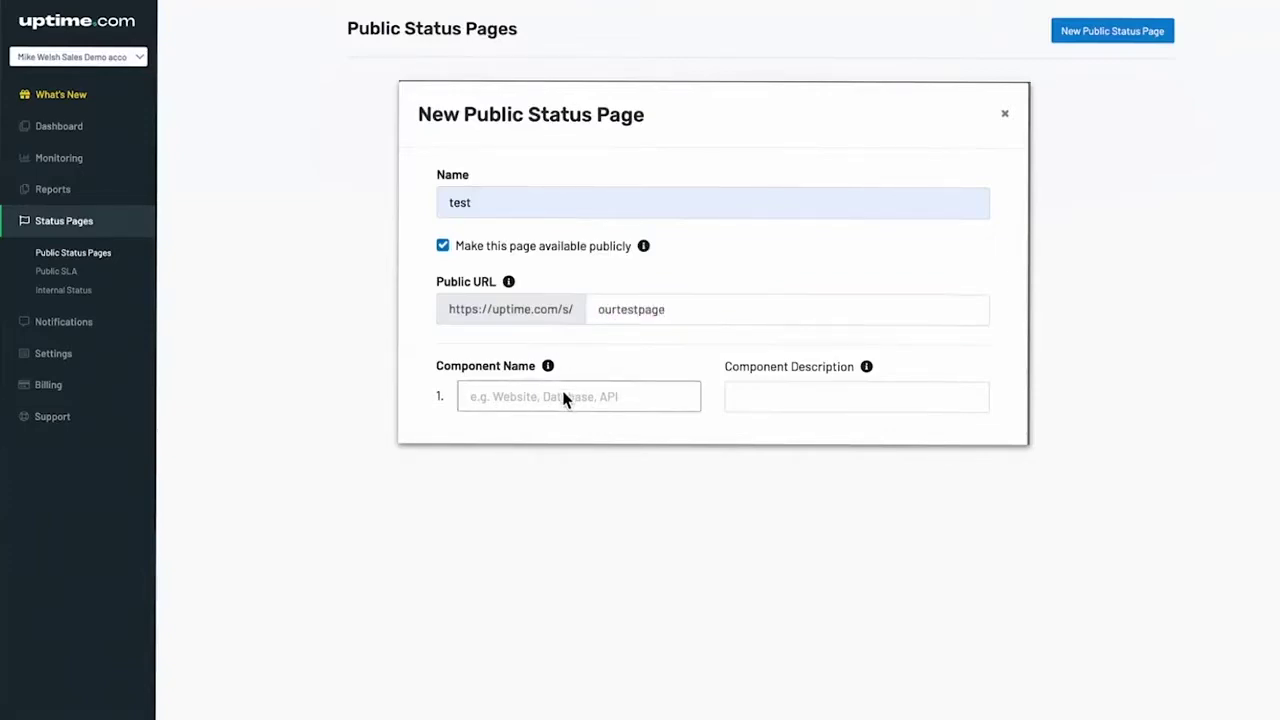
type("name a")
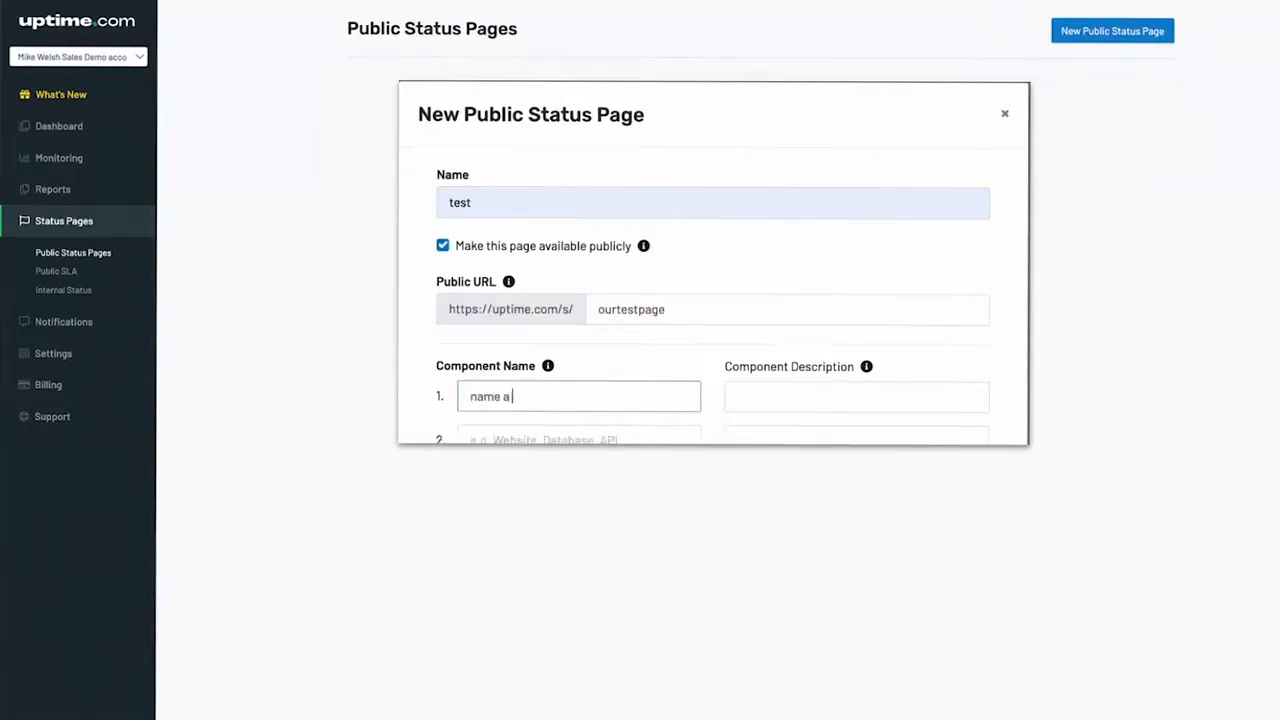
type(" component")
left_click(786, 397)
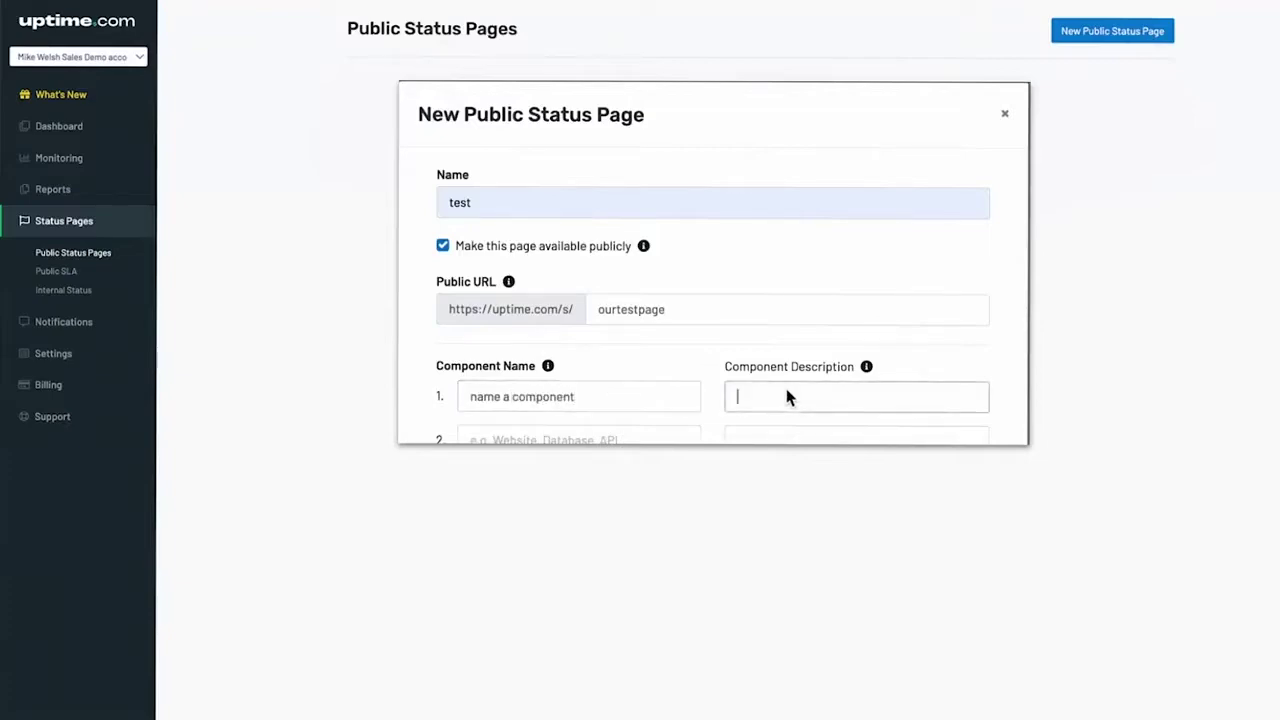
type("this is our shopping cart")
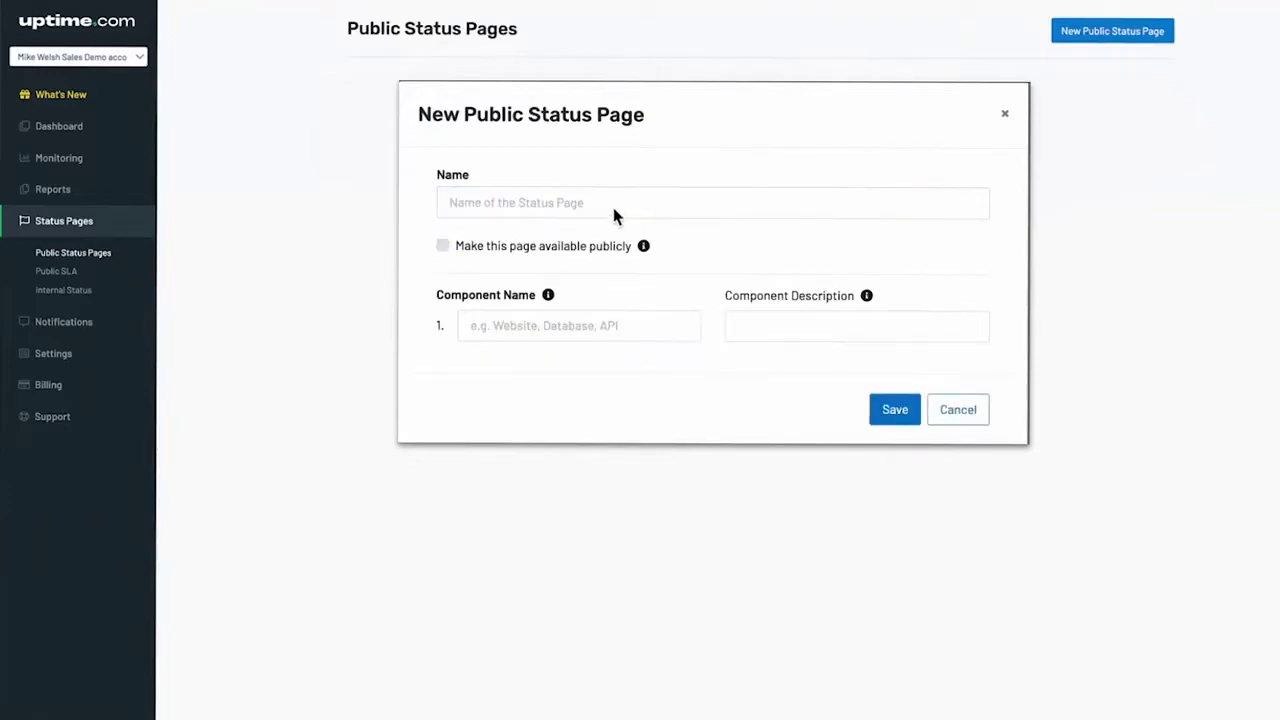
- Set up the blank public status page form as "test", publicly available at the URL ending "ourtestpage"
left_click(611, 205)
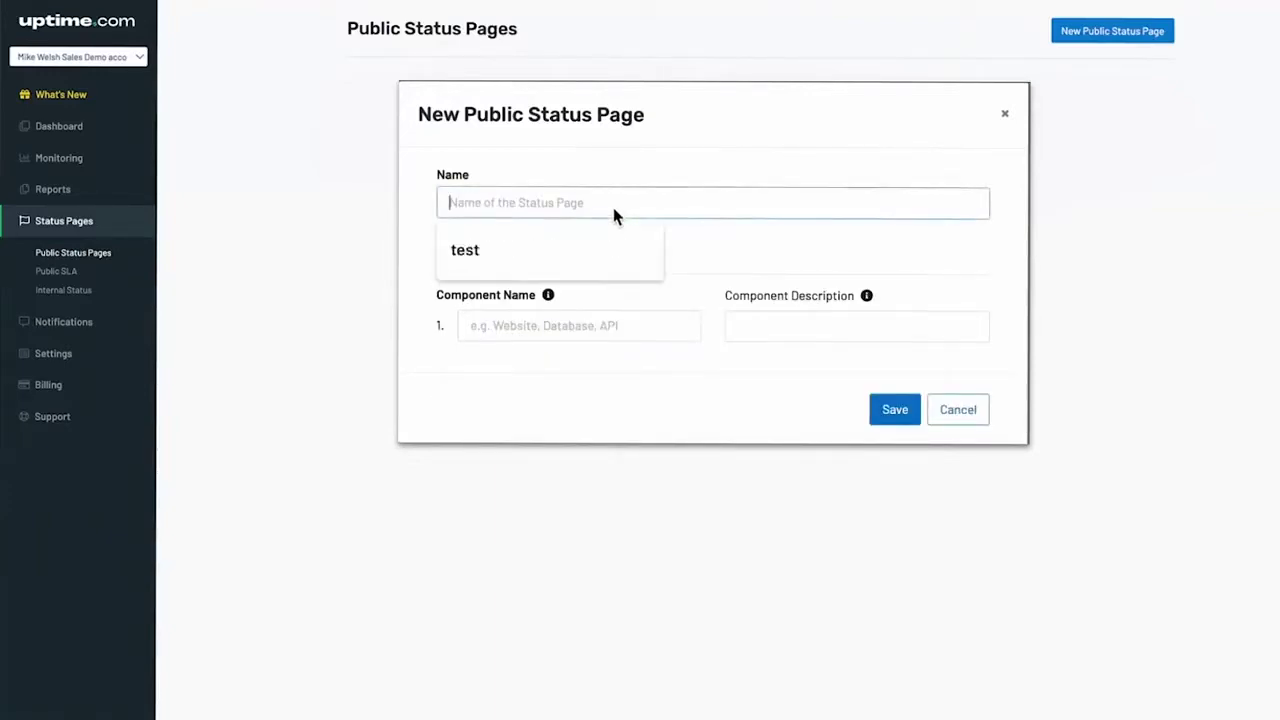
left_click(588, 249)
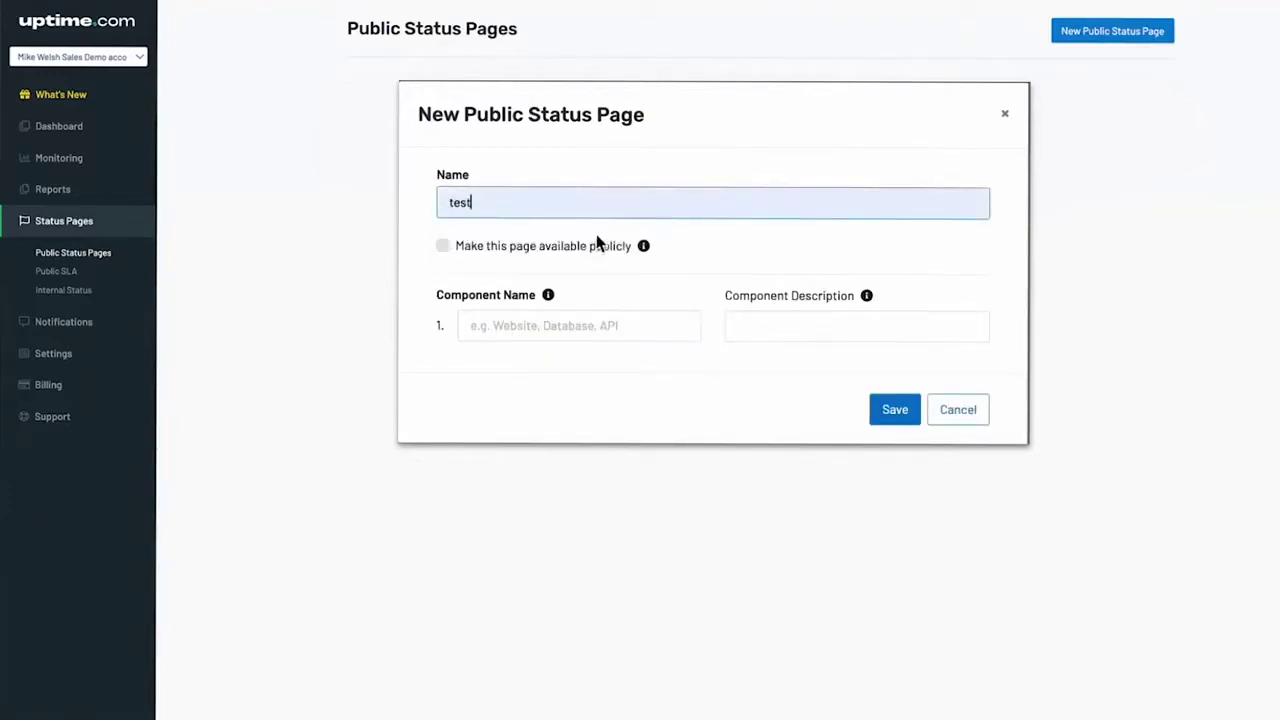
left_click(443, 246)
mouse_move(645, 249)
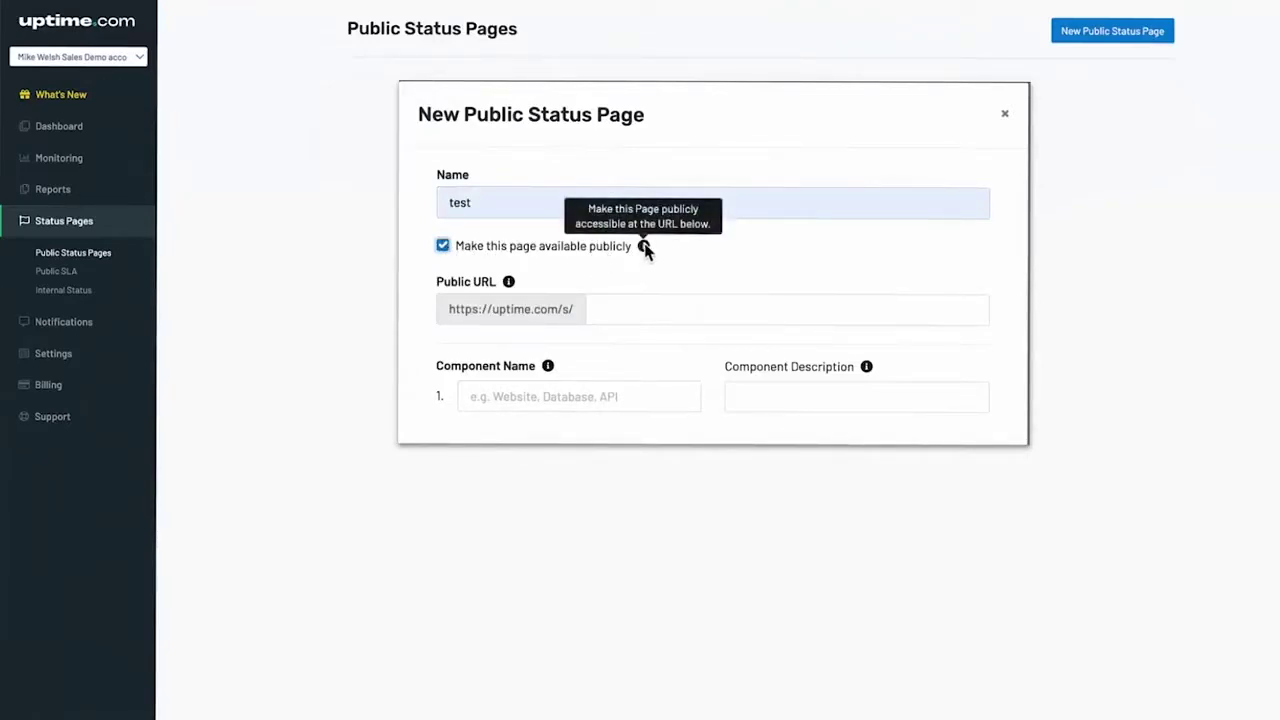
left_click(636, 310)
type("ourtestpage")
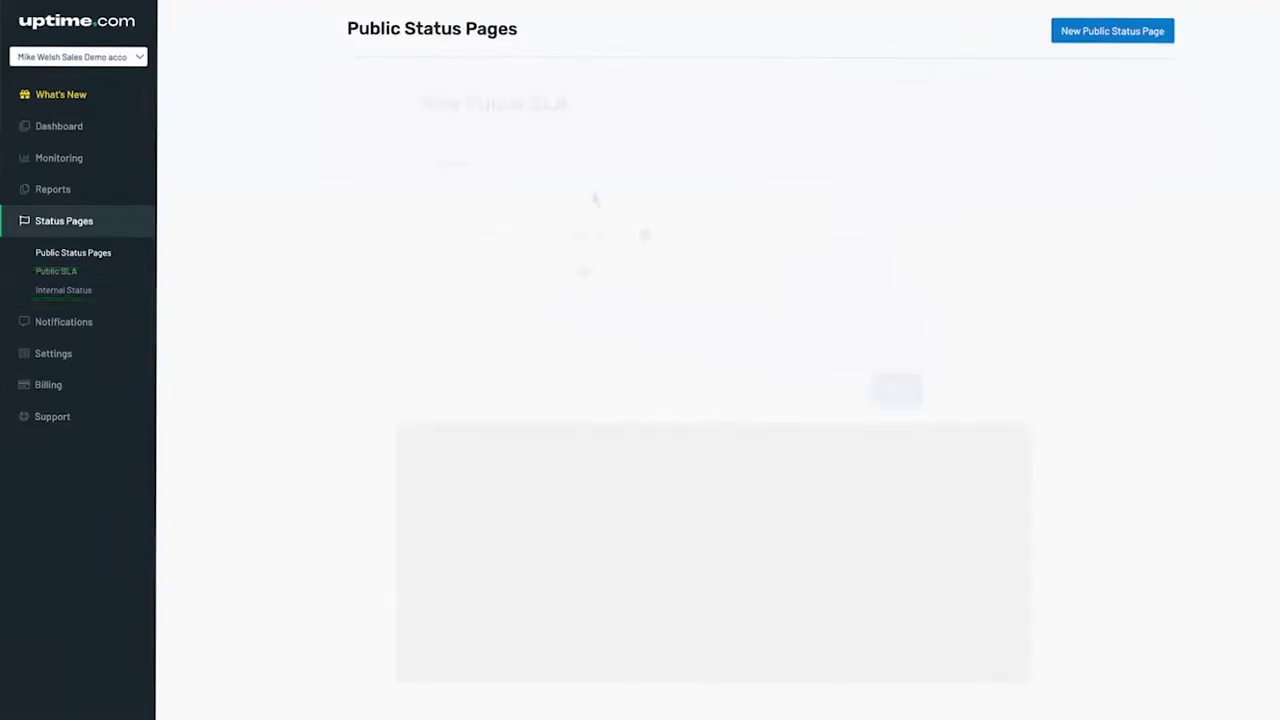
- Name the new public SLA page "test", make it publicly available and set its public URL ending to "ourtestpage"
left_click(590, 195)
type("test")
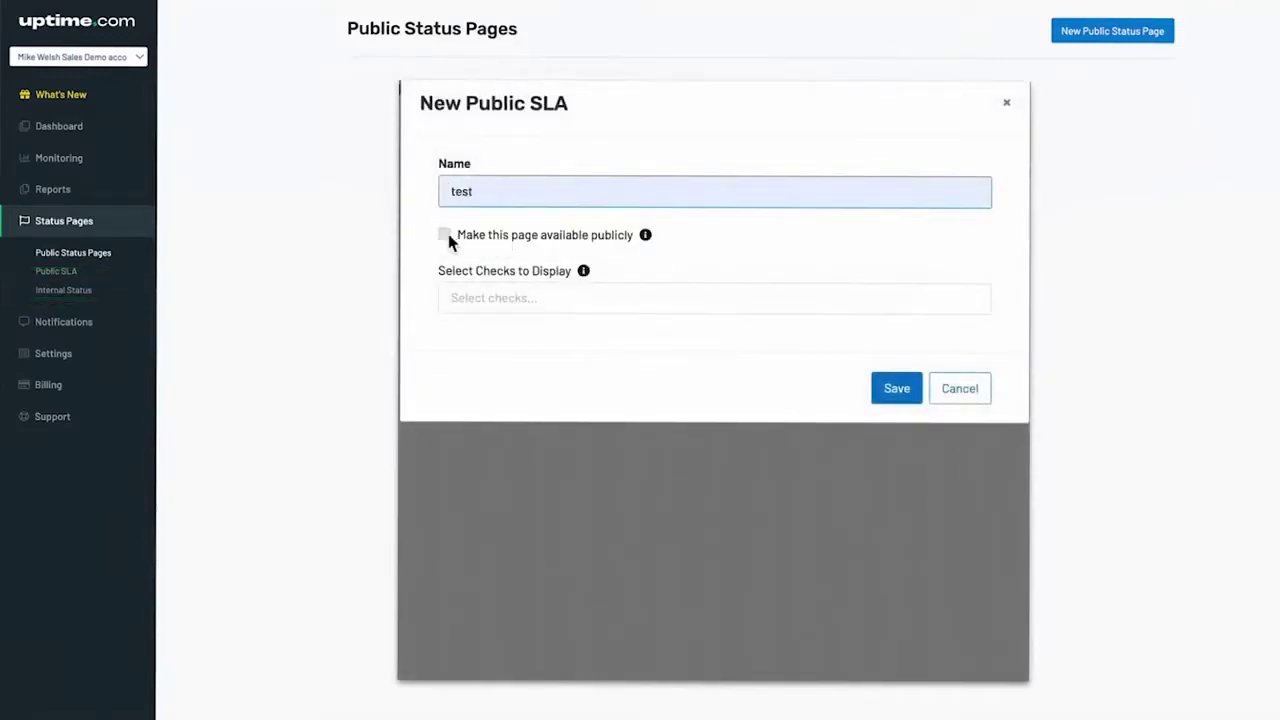
left_click(444, 235)
left_click(602, 296)
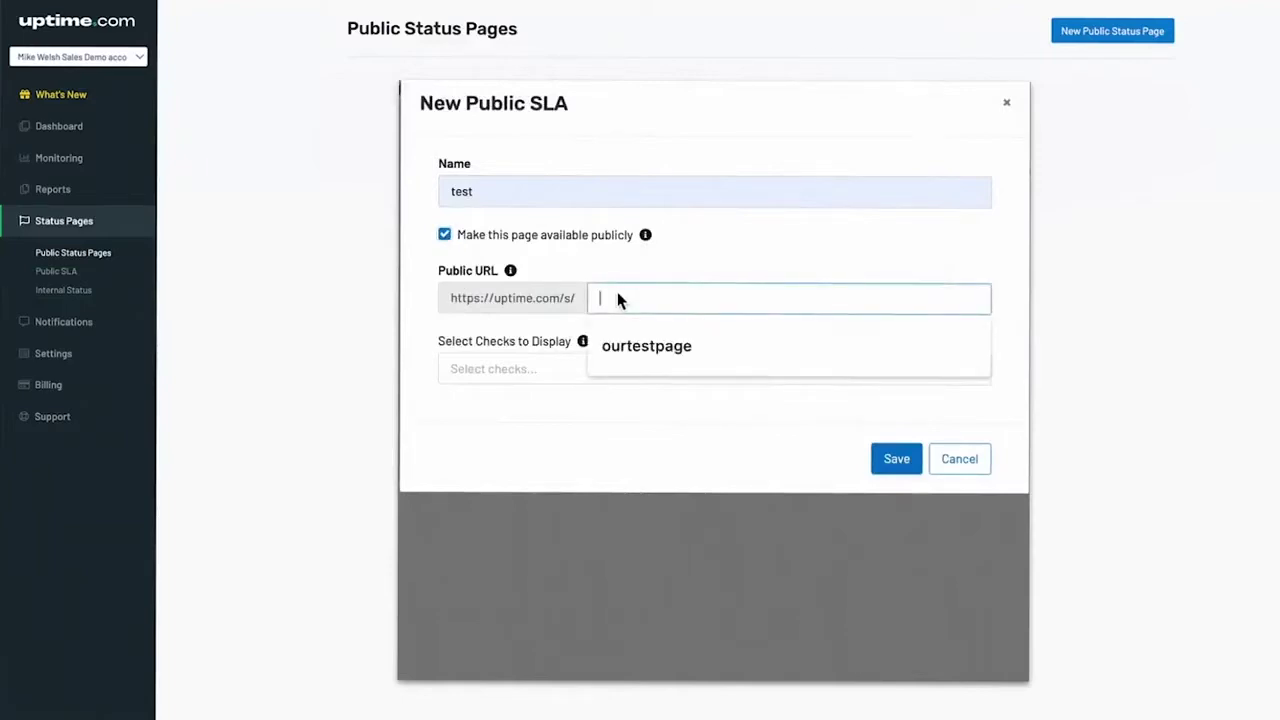
left_click(668, 347)
- Open the check selection for the SLA page and browse the available checks and tag filter
left_click(528, 372)
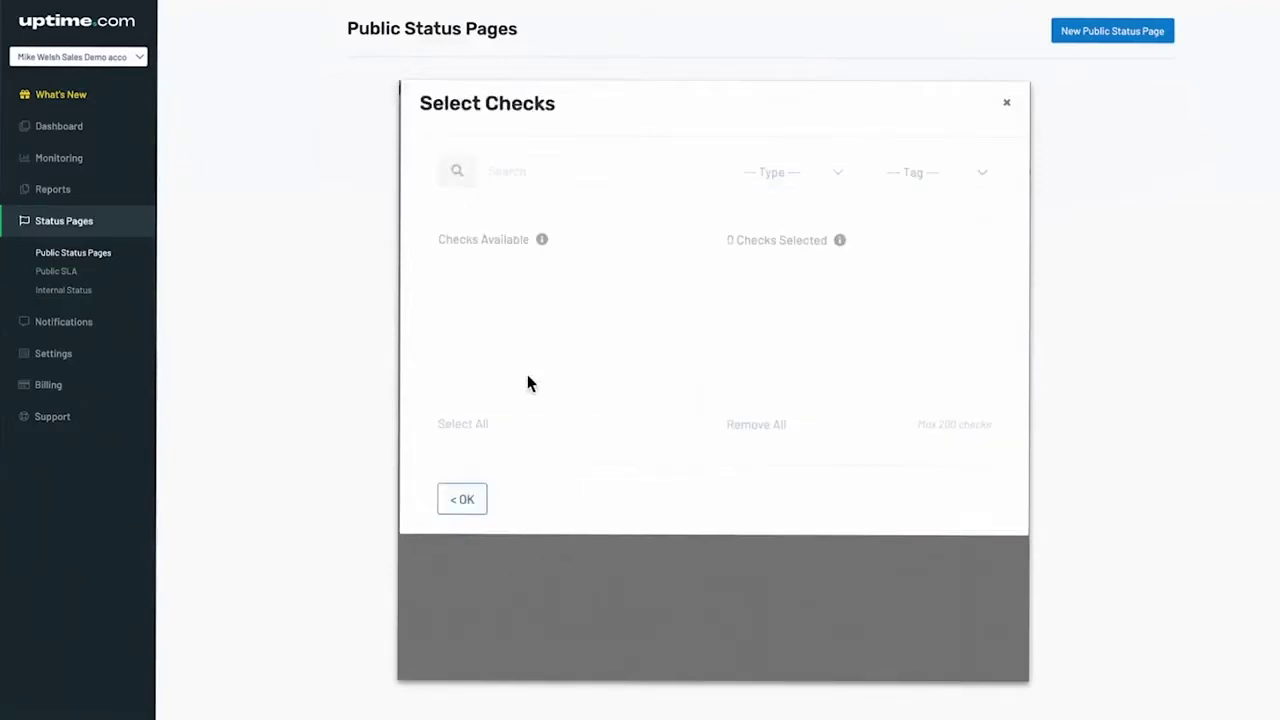
scroll(546, 383, "down", 5)
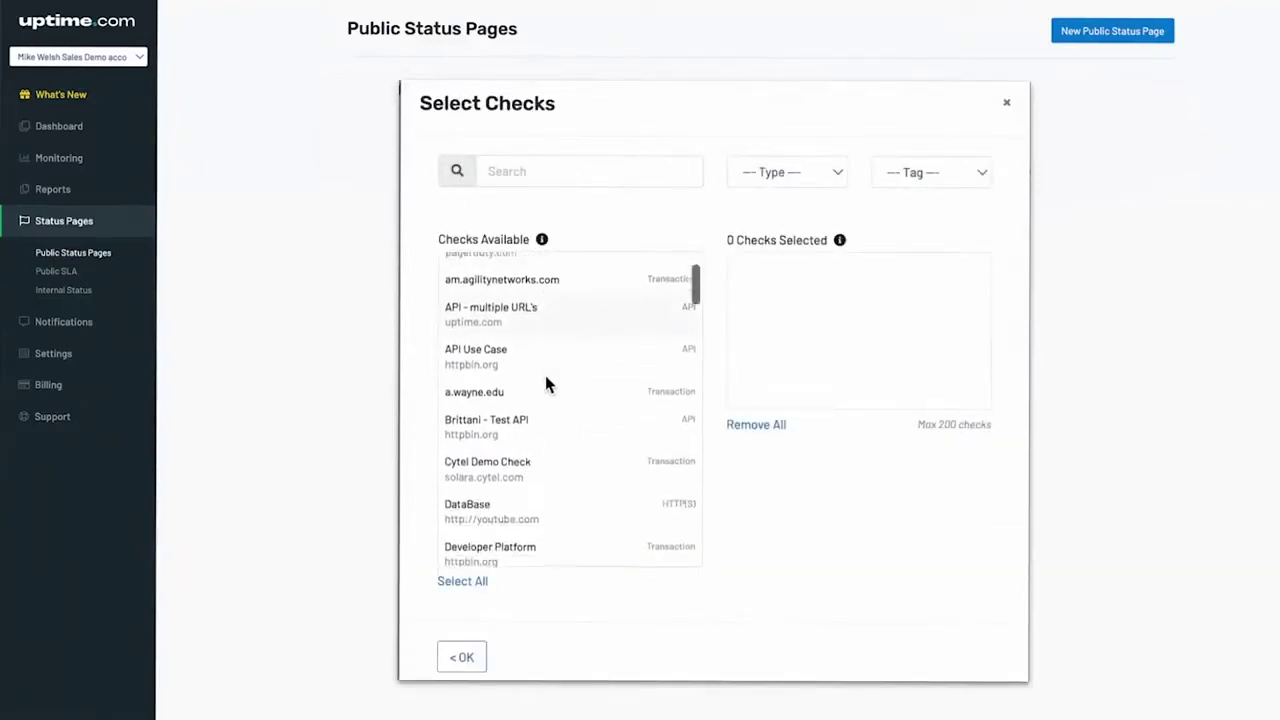
scroll(545, 375, "down", 5)
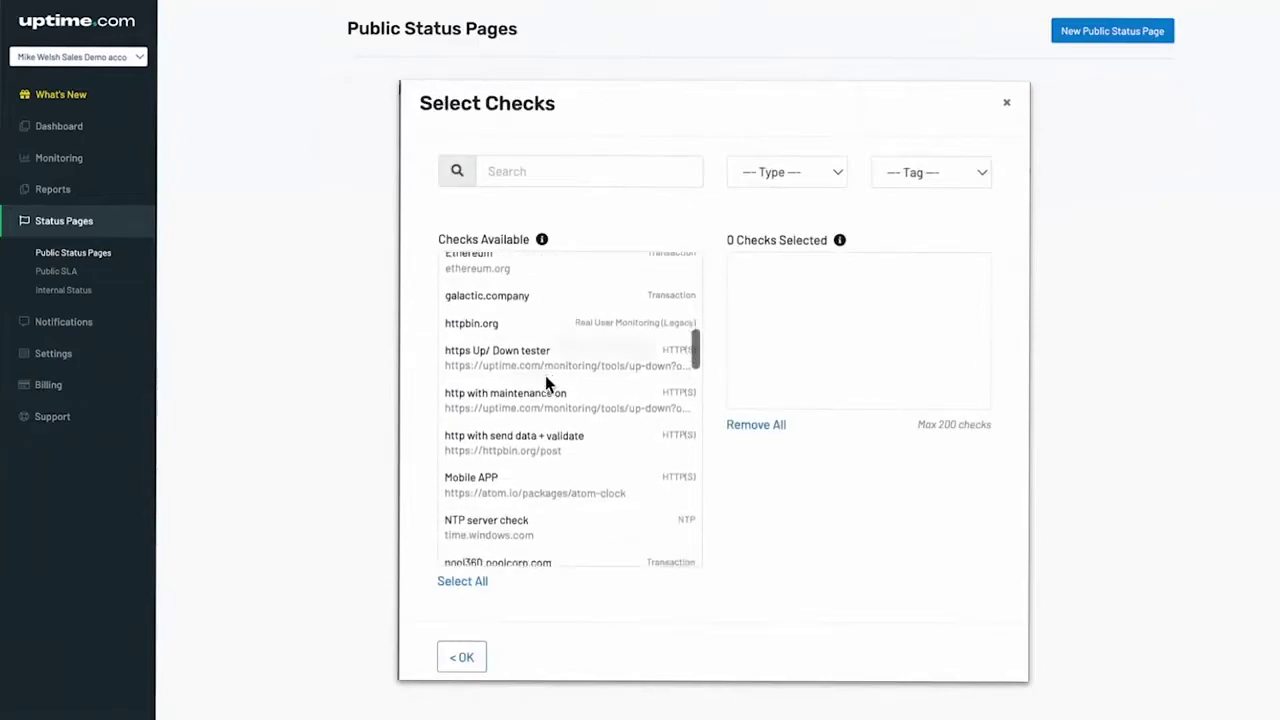
left_click(928, 174)
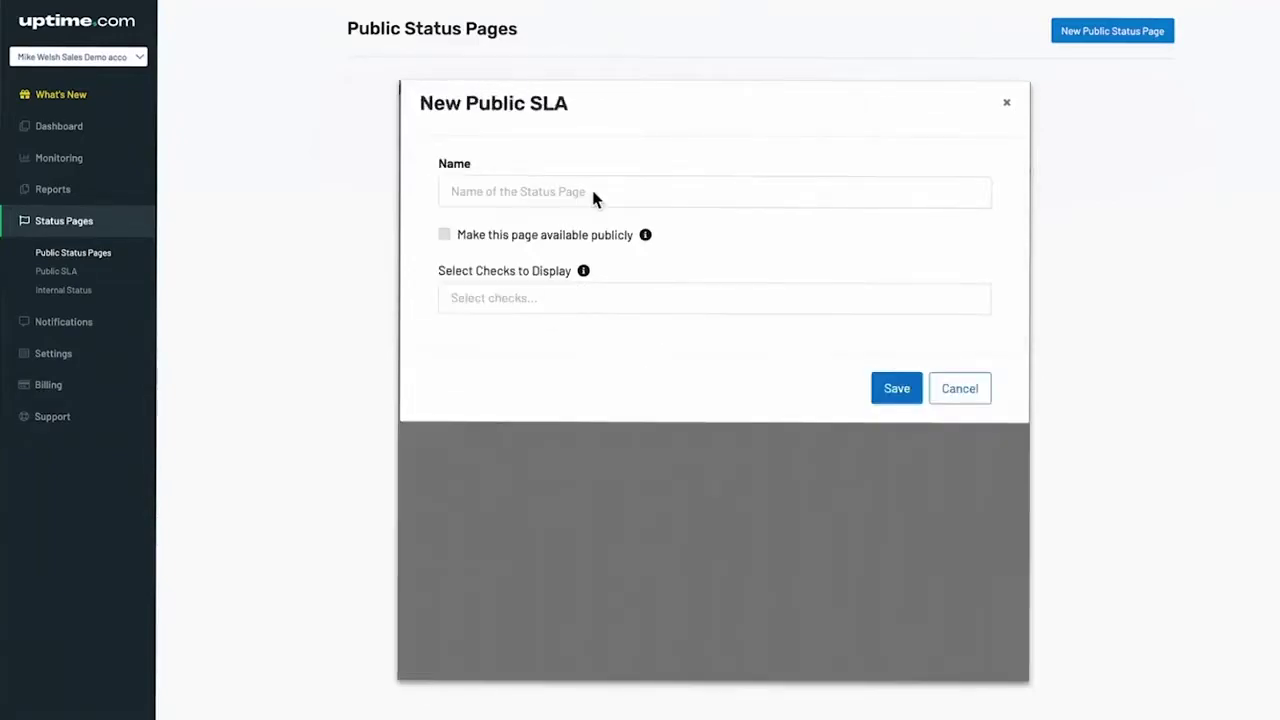
- Fill in the blank public SLA form with the name "test", public availability and the URL ending "ourtestpage"
left_click(591, 190)
left_click(510, 245)
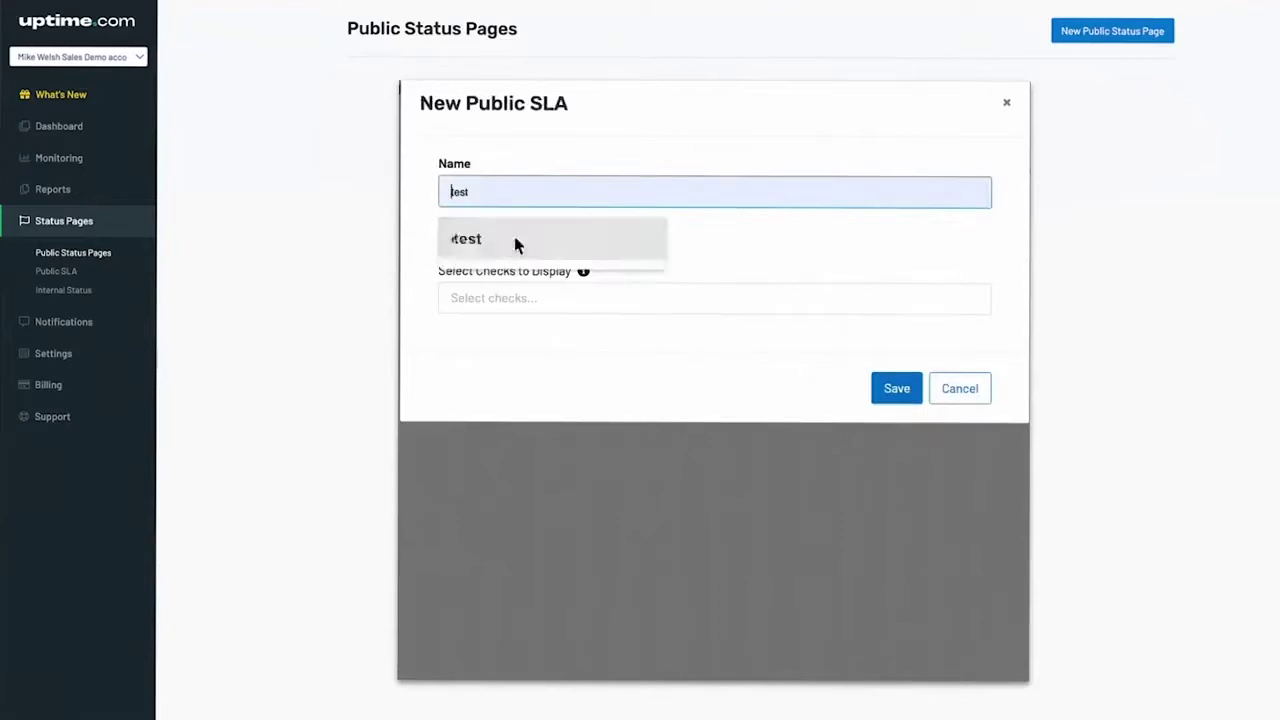
left_click(526, 242)
left_click(617, 298)
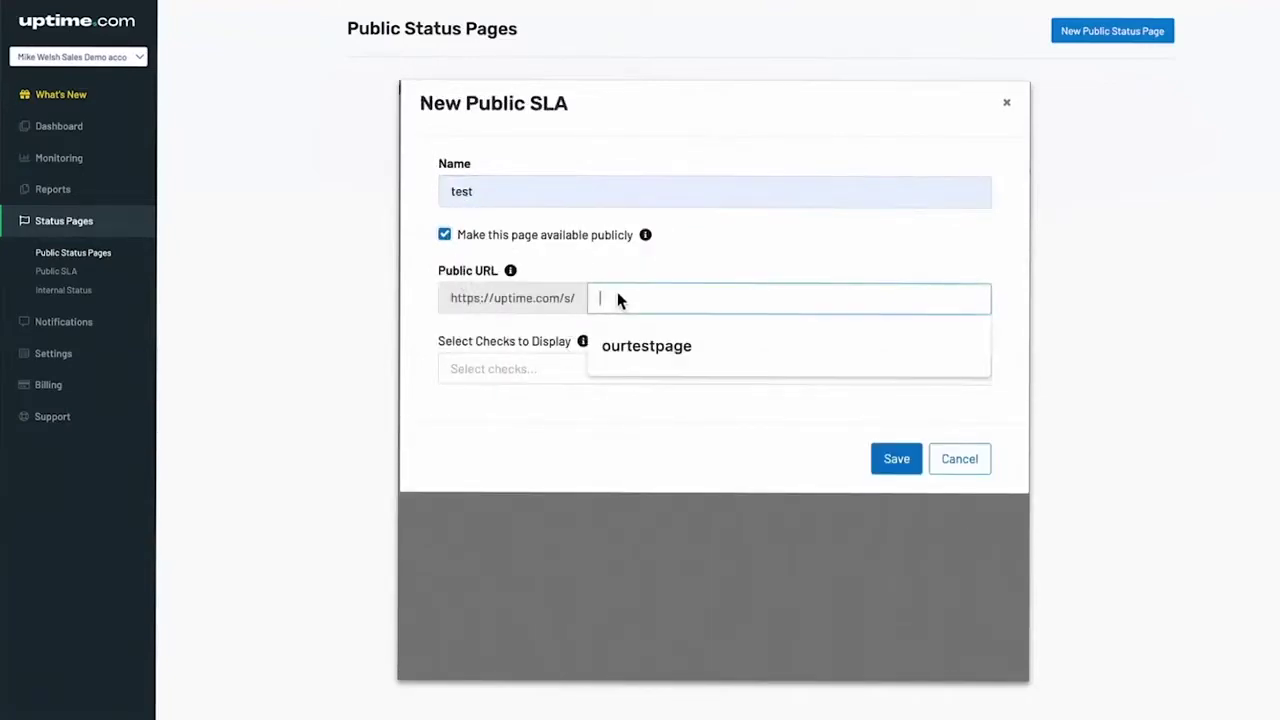
left_click(669, 349)
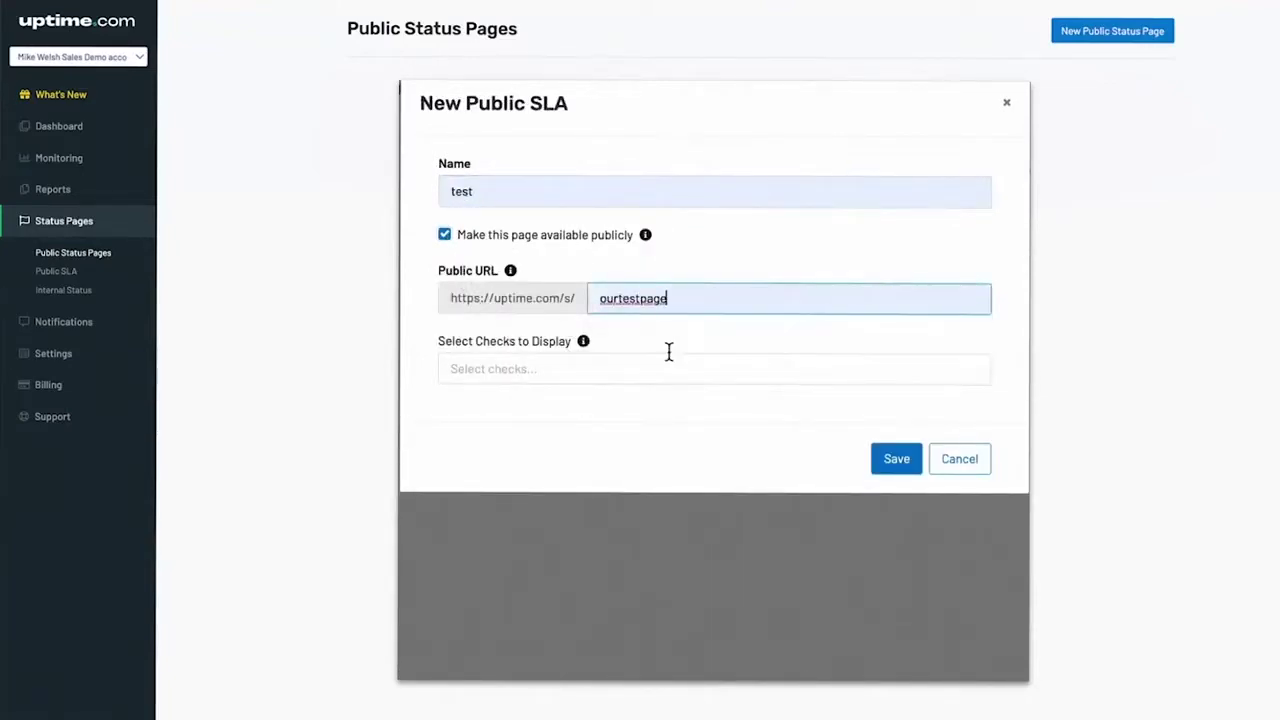
- Review the checks that can be displayed on the SLA page and the tags available for filtering them
left_click(526, 371)
scroll(546, 378, "down", 8)
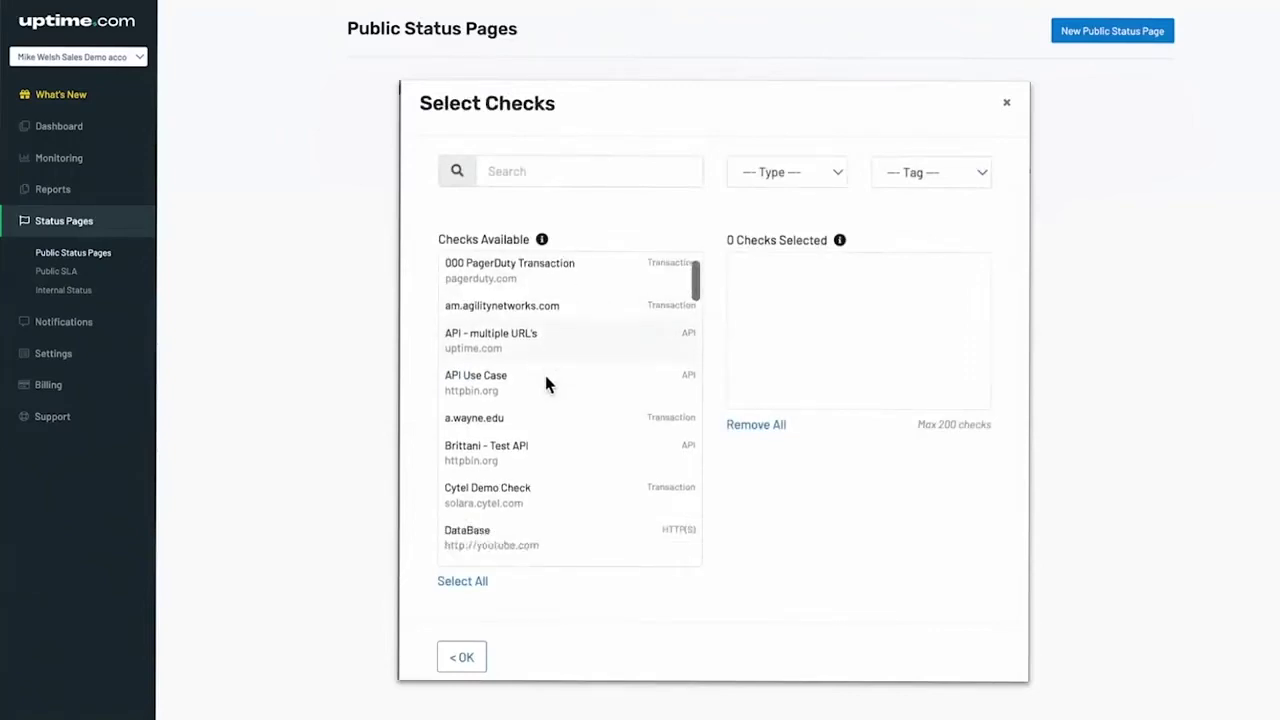
scroll(545, 375, "down", 5)
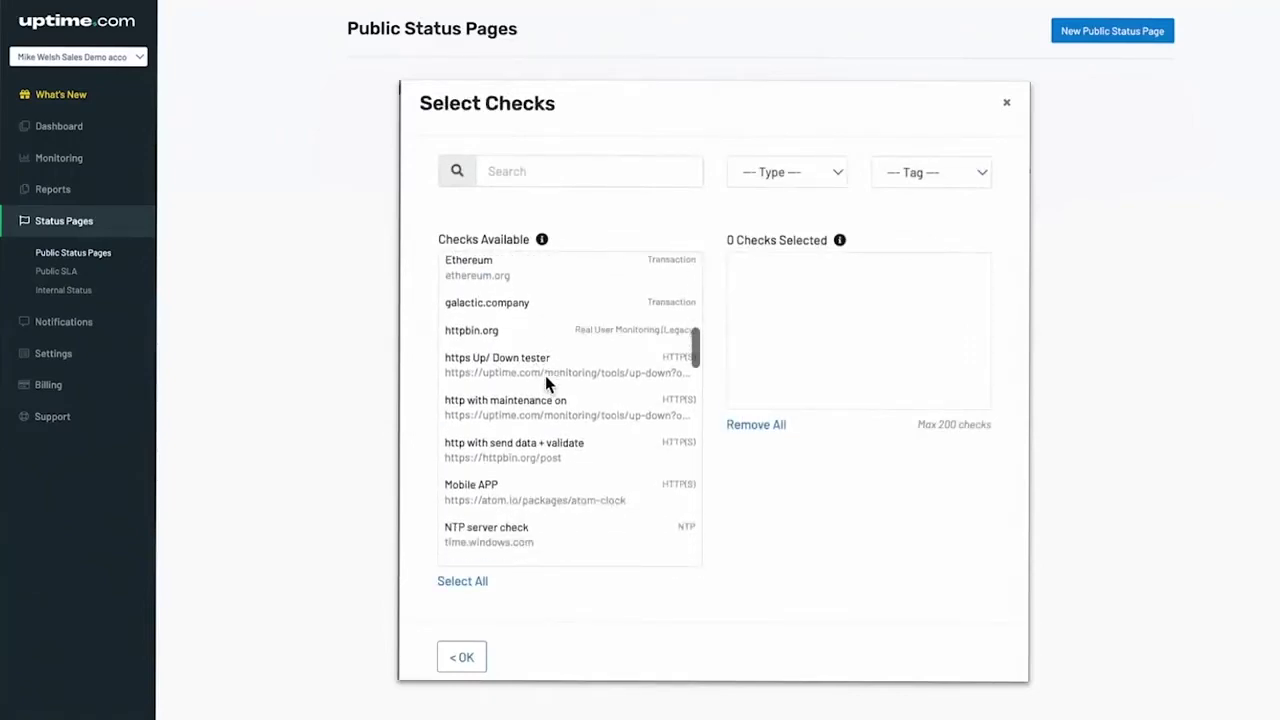
left_click(930, 178)
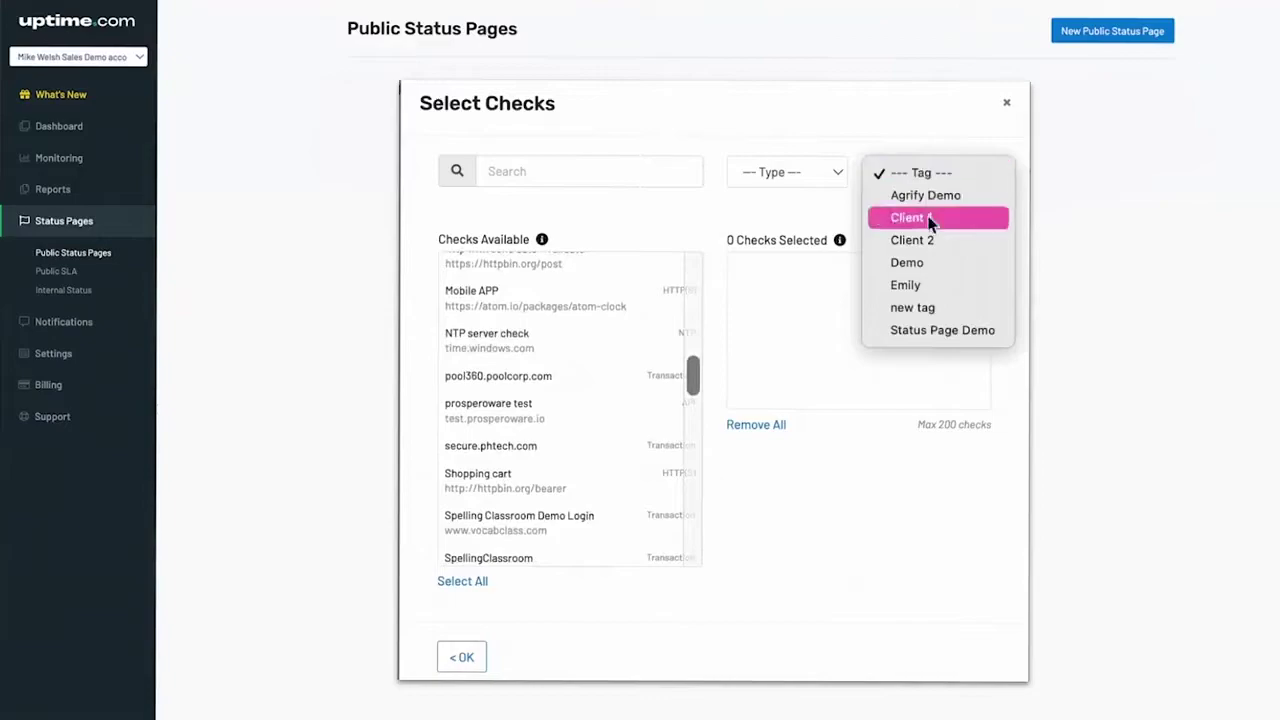
key("Escape")
- Name the blank public SLA page "test" and make it publicly available
left_click(591, 186)
left_click(508, 240)
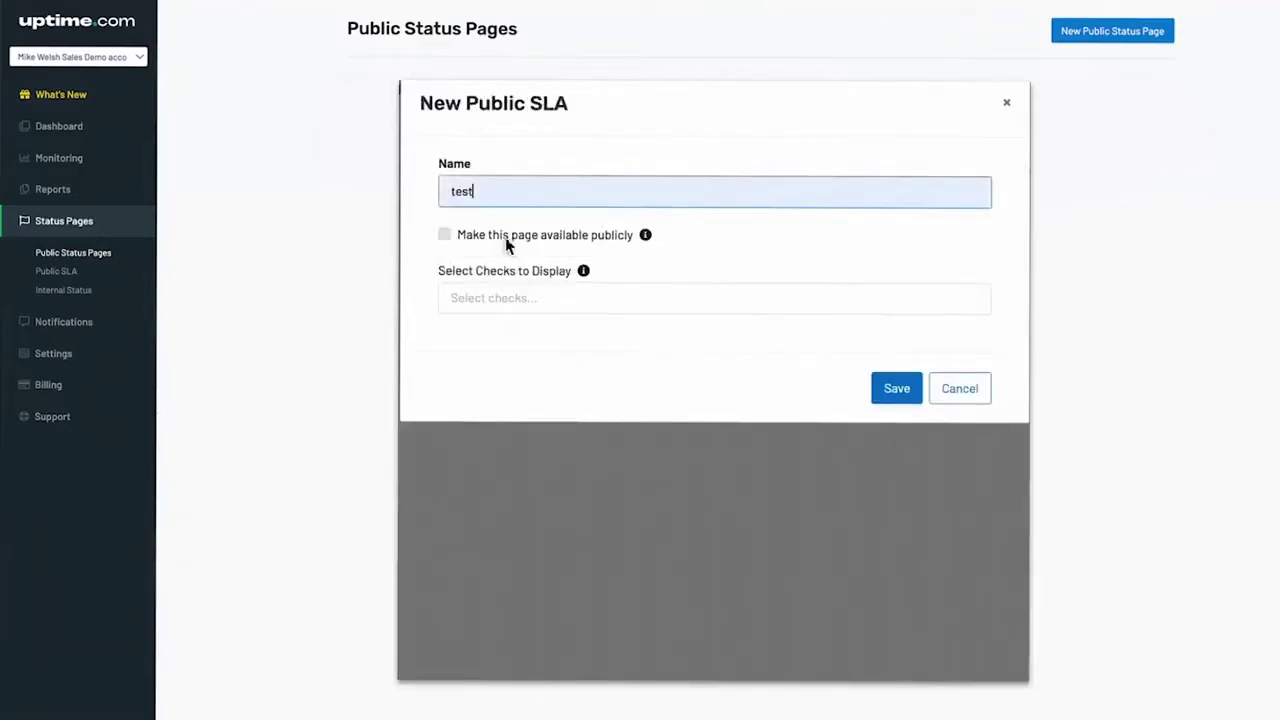
left_click(444, 234)
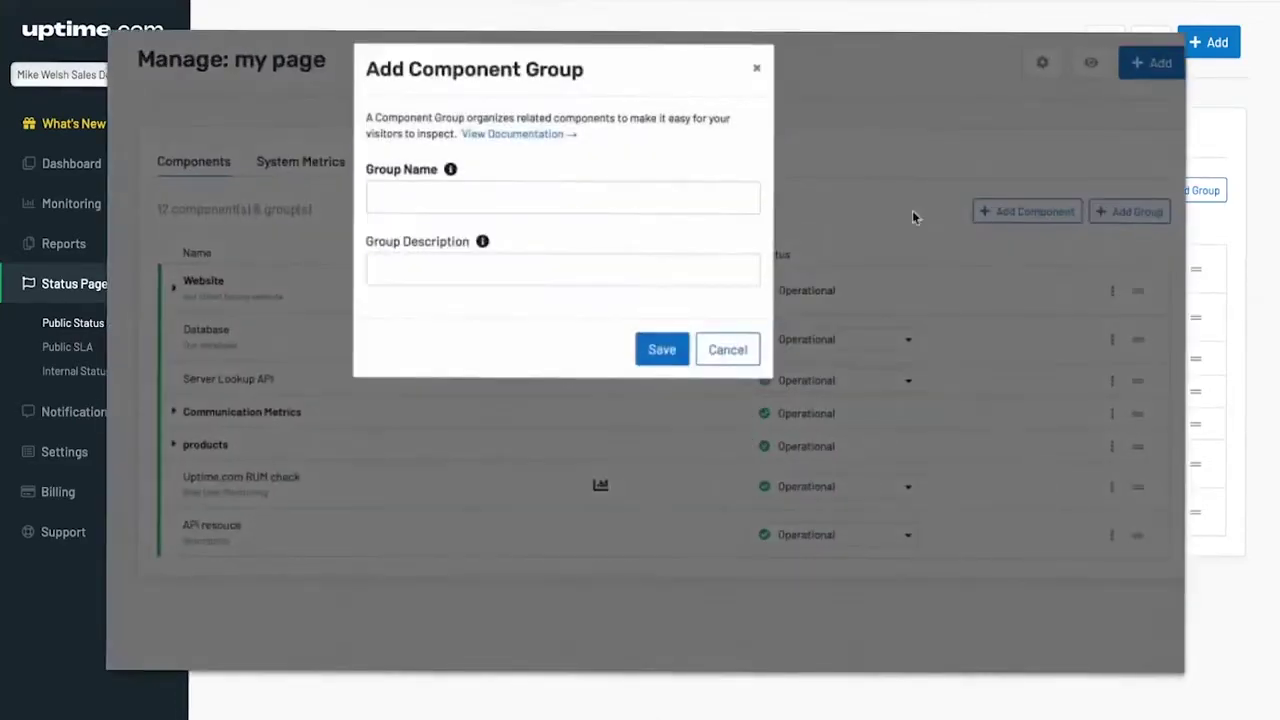
- Name the new component group "New Group" and begin its description with "Represent"
left_click(672, 204)
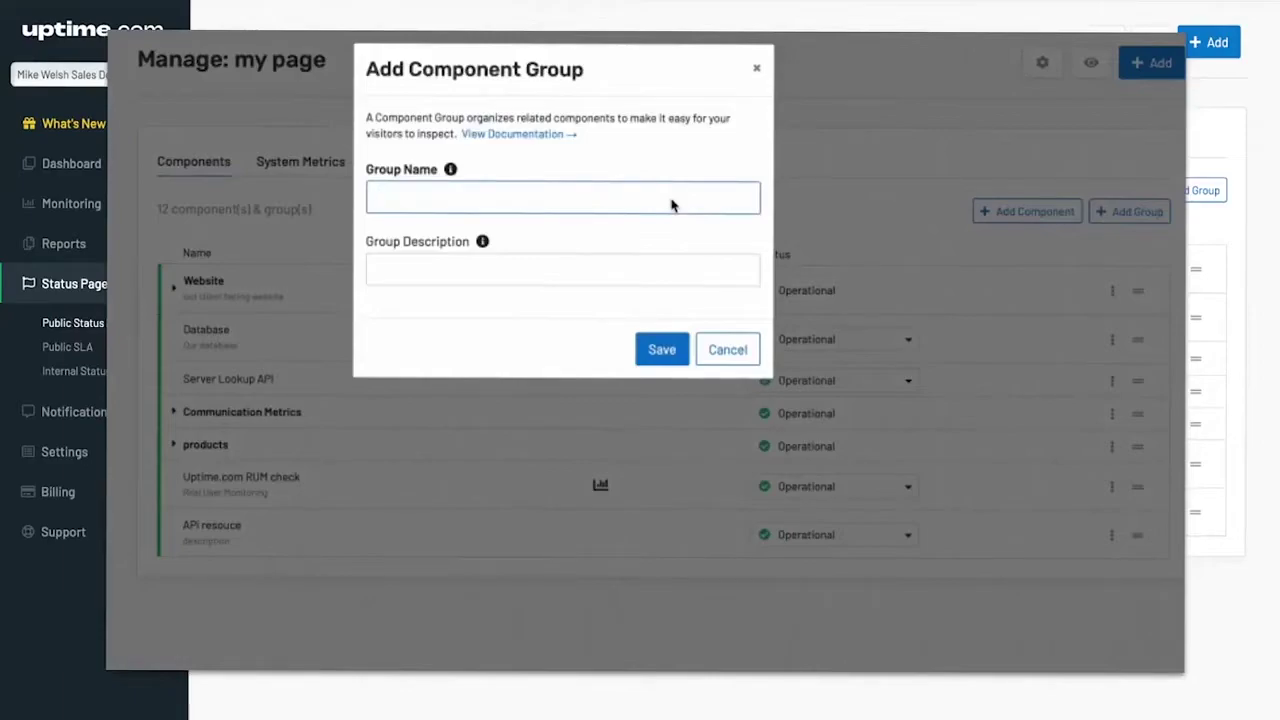
type("New Group")
left_click(583, 282)
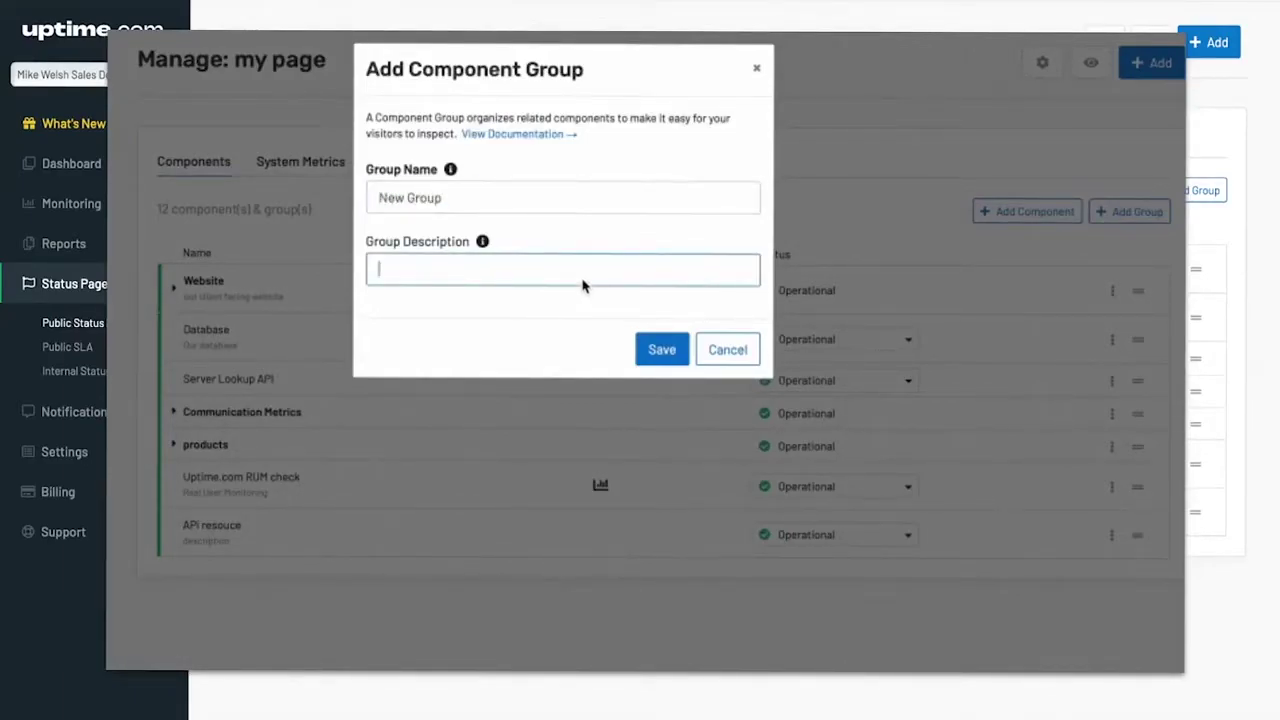
type("Represent")
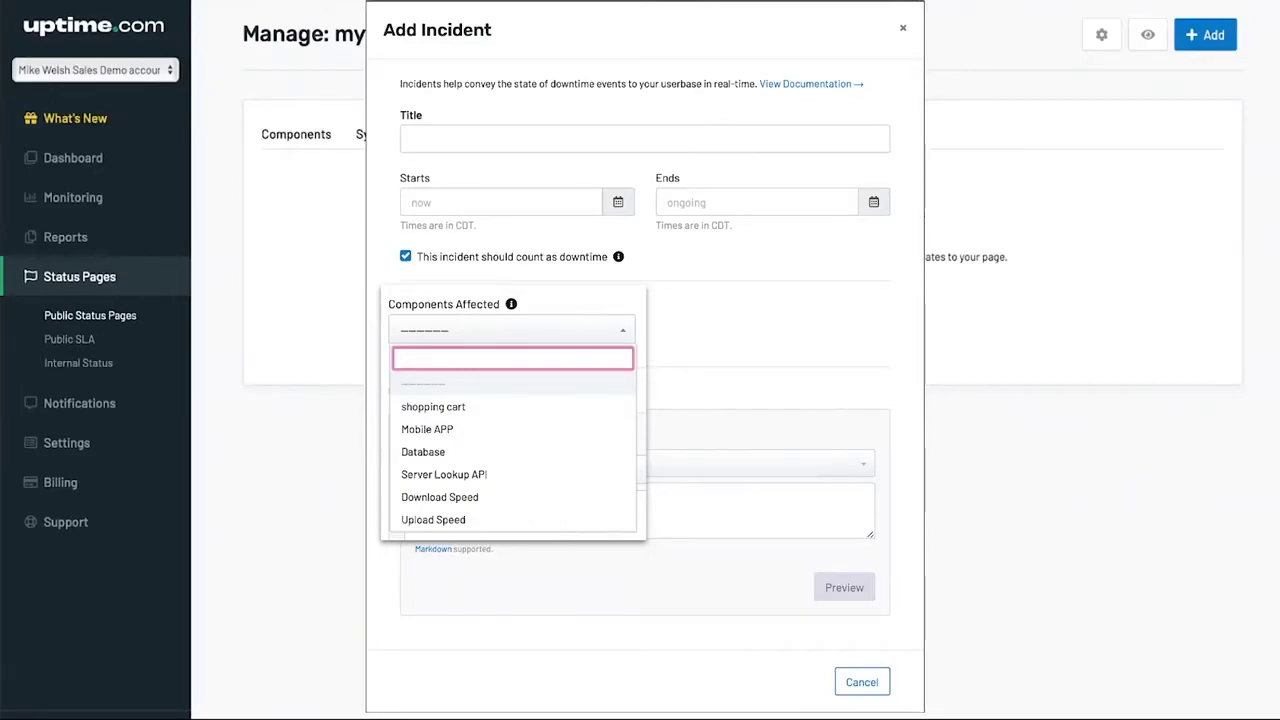
key("Escape")
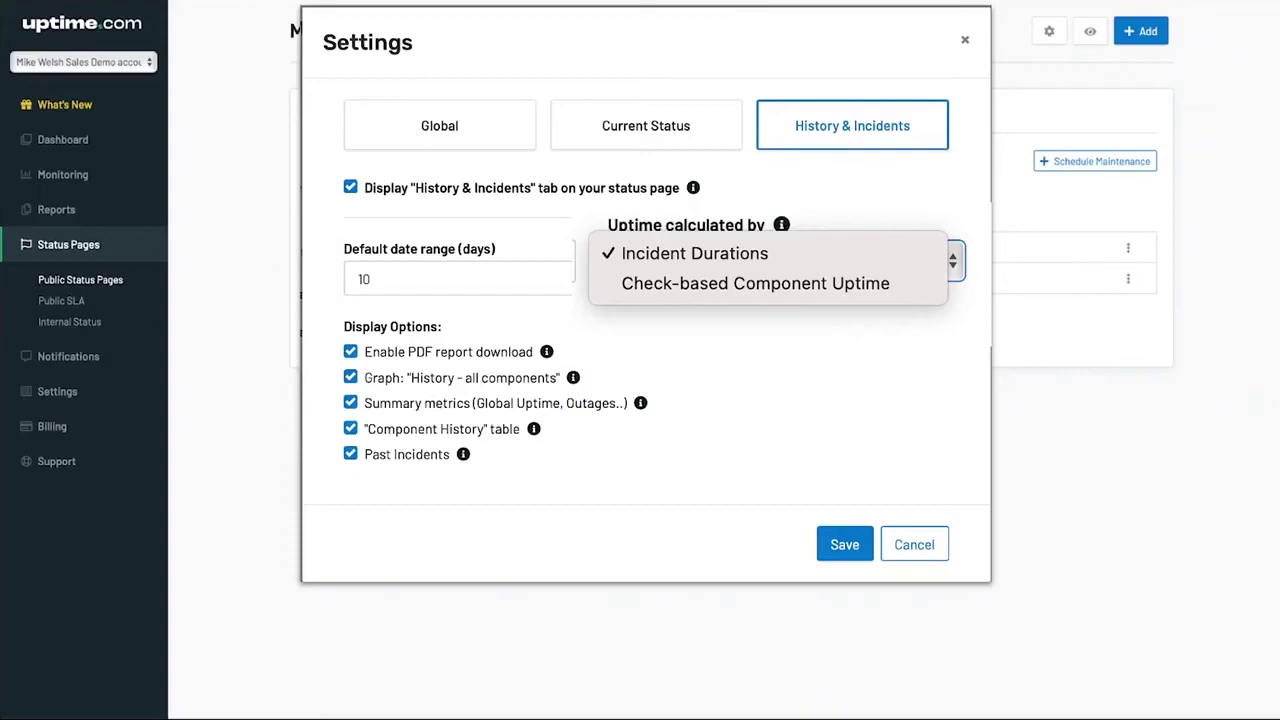
key("Return")
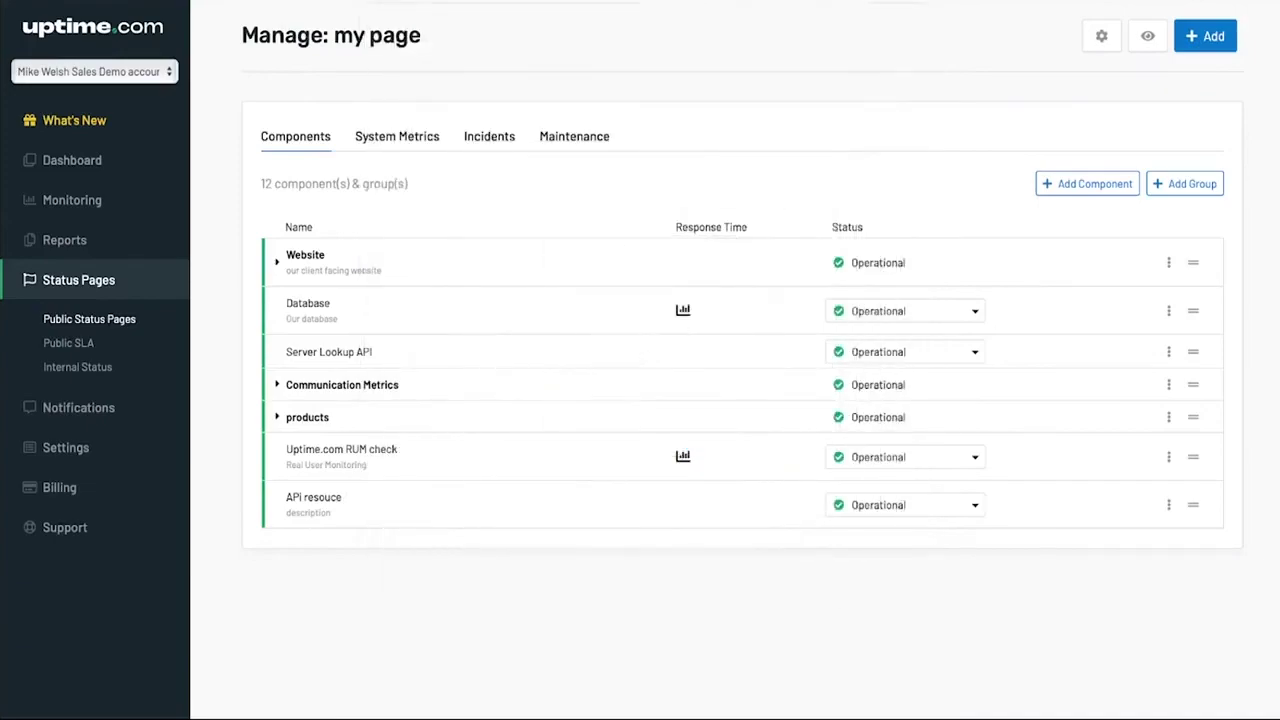
- View the History & Incidents section of the public status page, and open its linked public SLA page
left_click(462, 189)
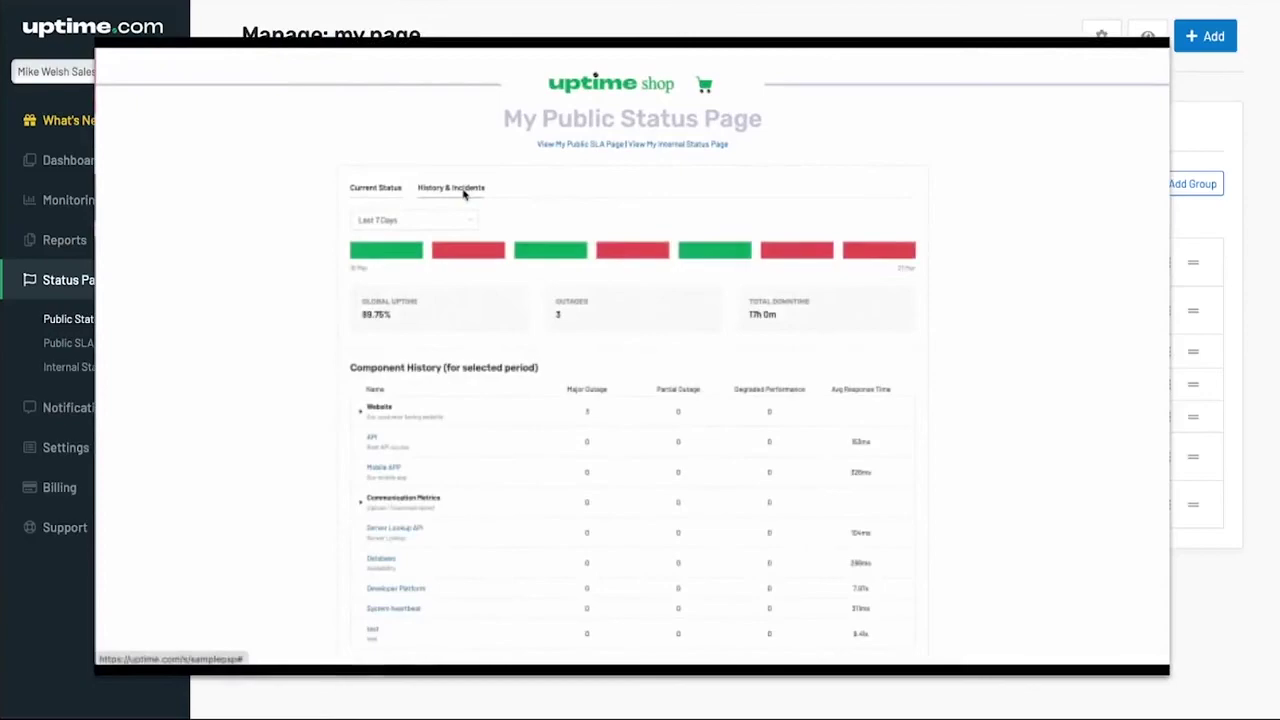
left_click(566, 146)
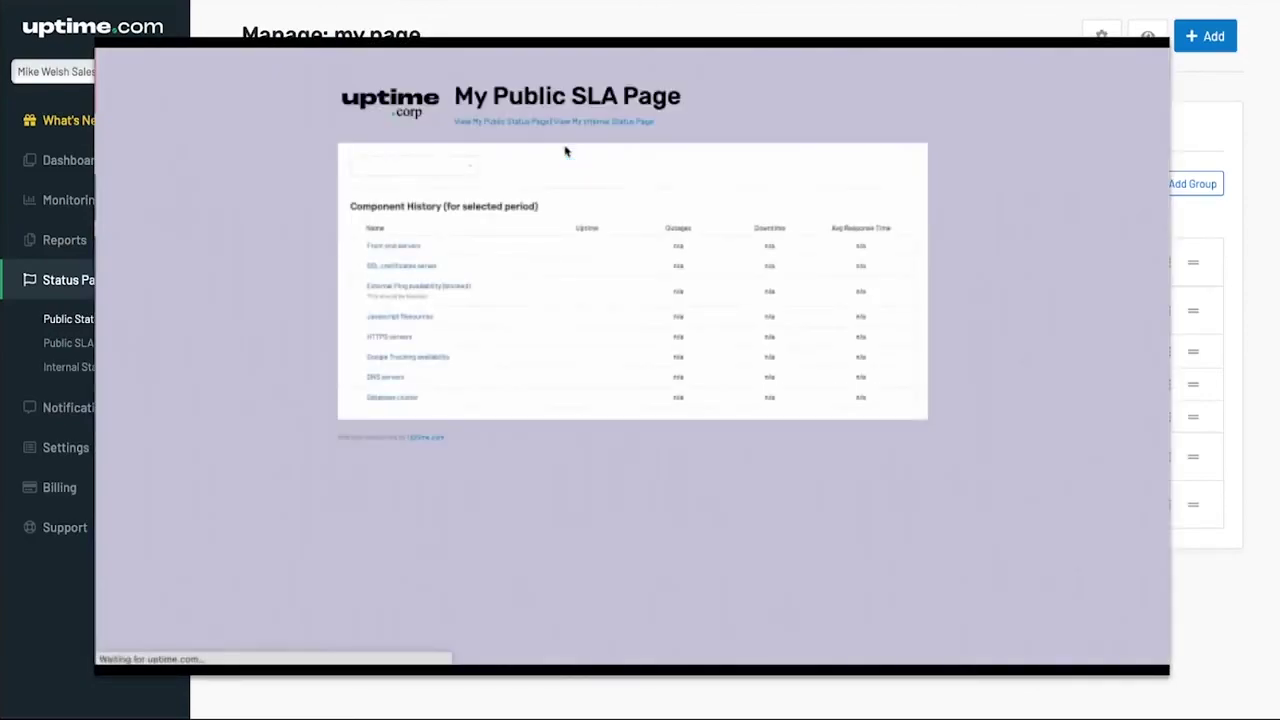